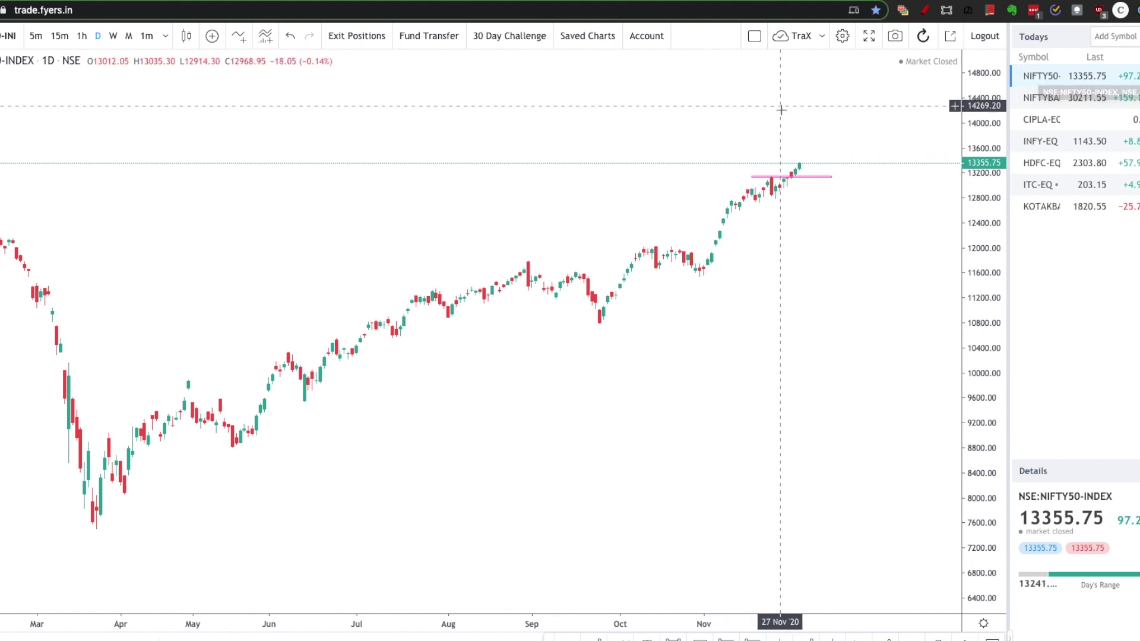
- Zoom into the daily Nifty 50 chart and switch it to 15-minute candles
scroll(782, 111, "up", 3)
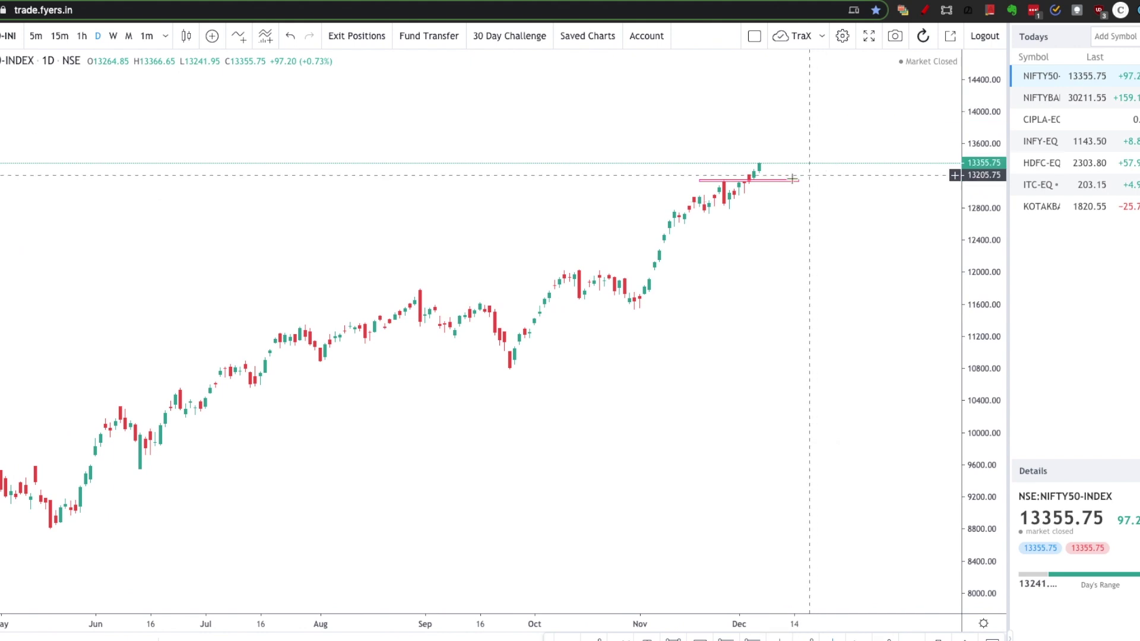
left_click(57, 36)
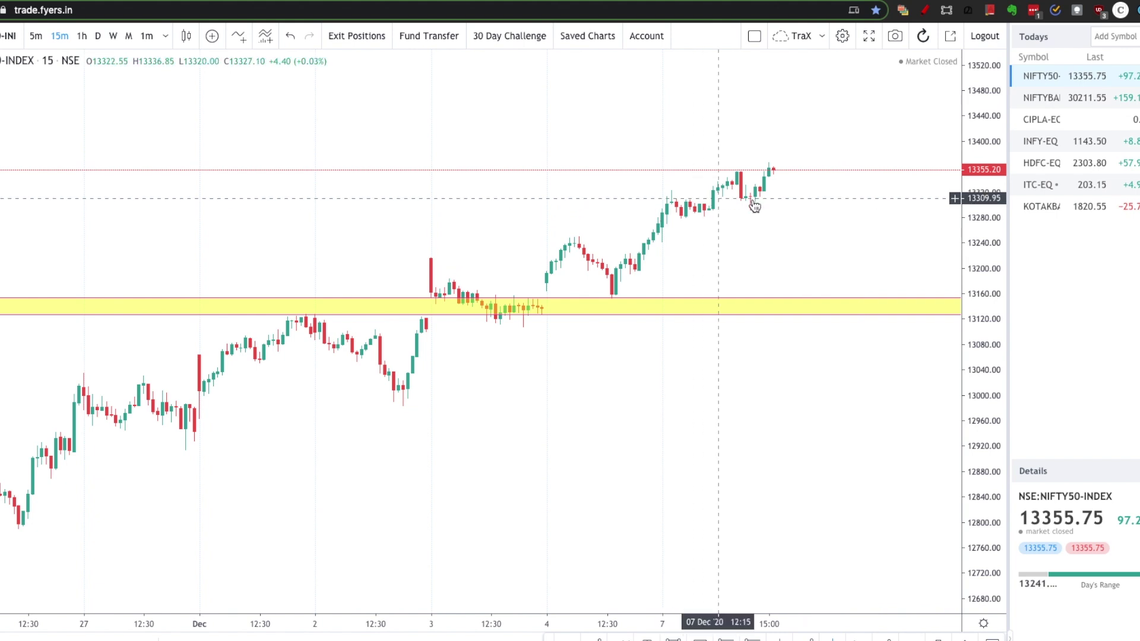
- Pan the Nifty 50 chart and draw a small yellow box around 13280–13290 below the recent candles
left_click_drag(849, 200, 738, 190)
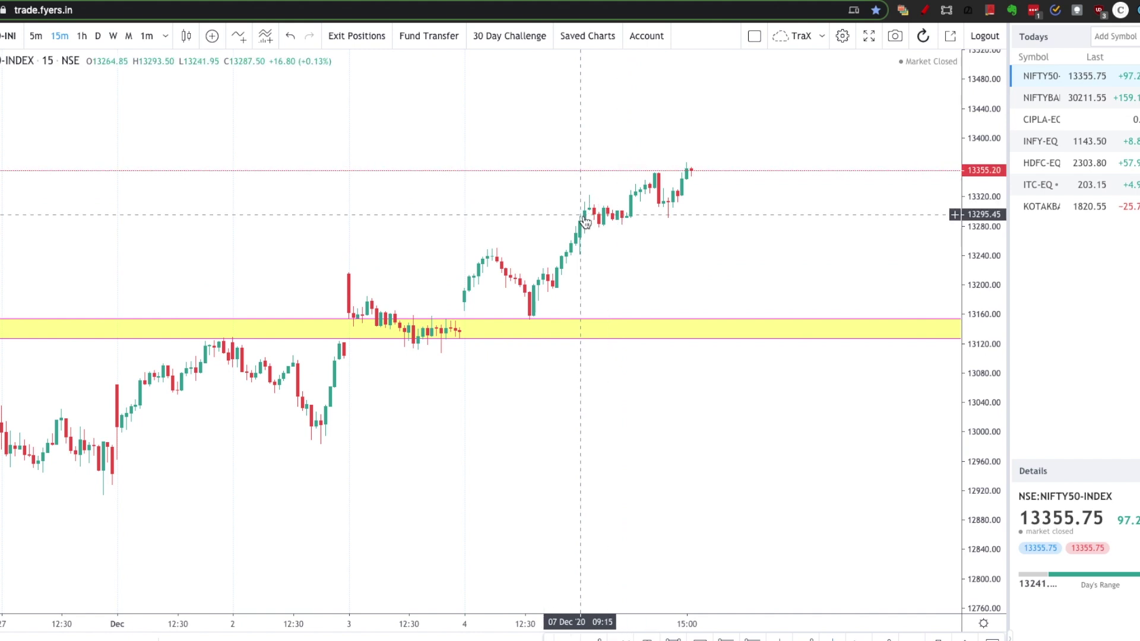
left_click_drag(585, 220, 545, 217)
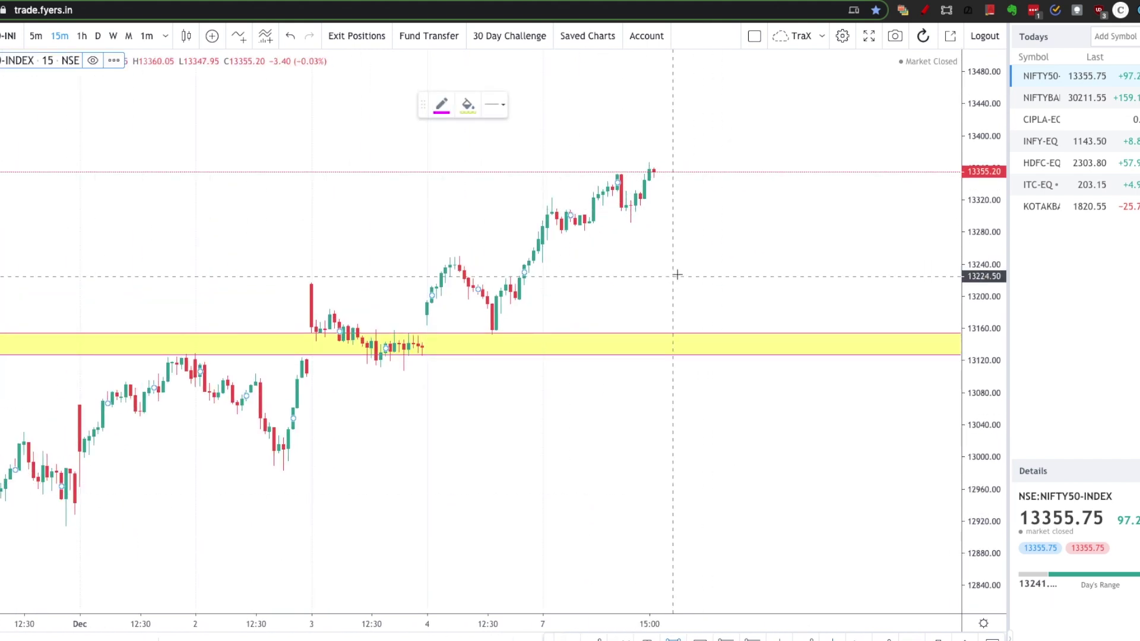
left_click_drag(676, 170, 635, 168)
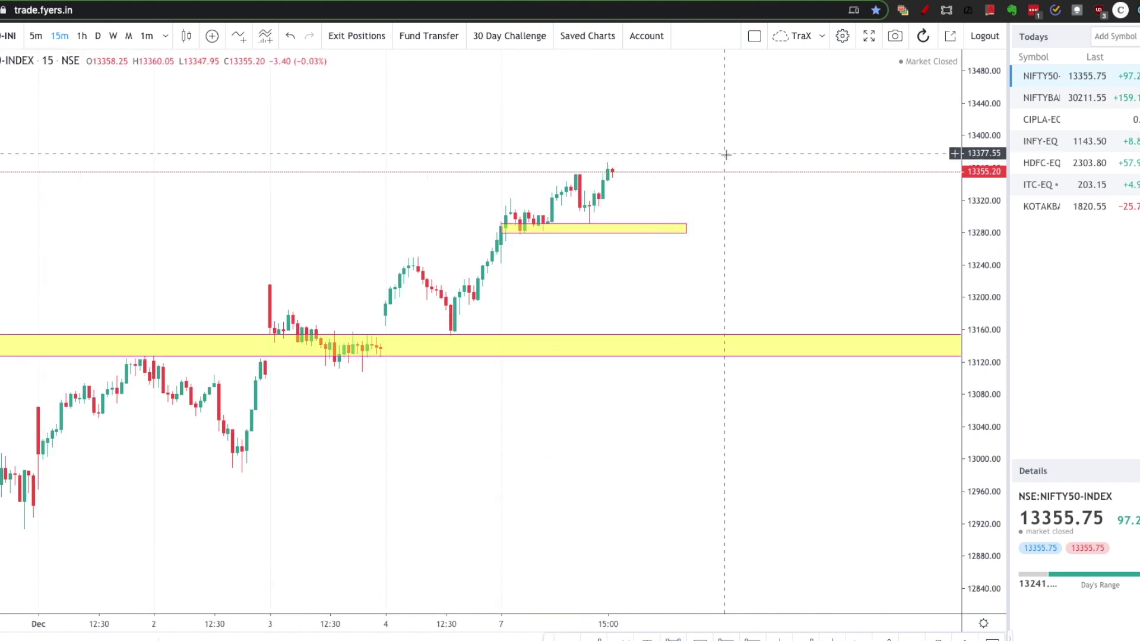
scroll(774, 199, "down", 1)
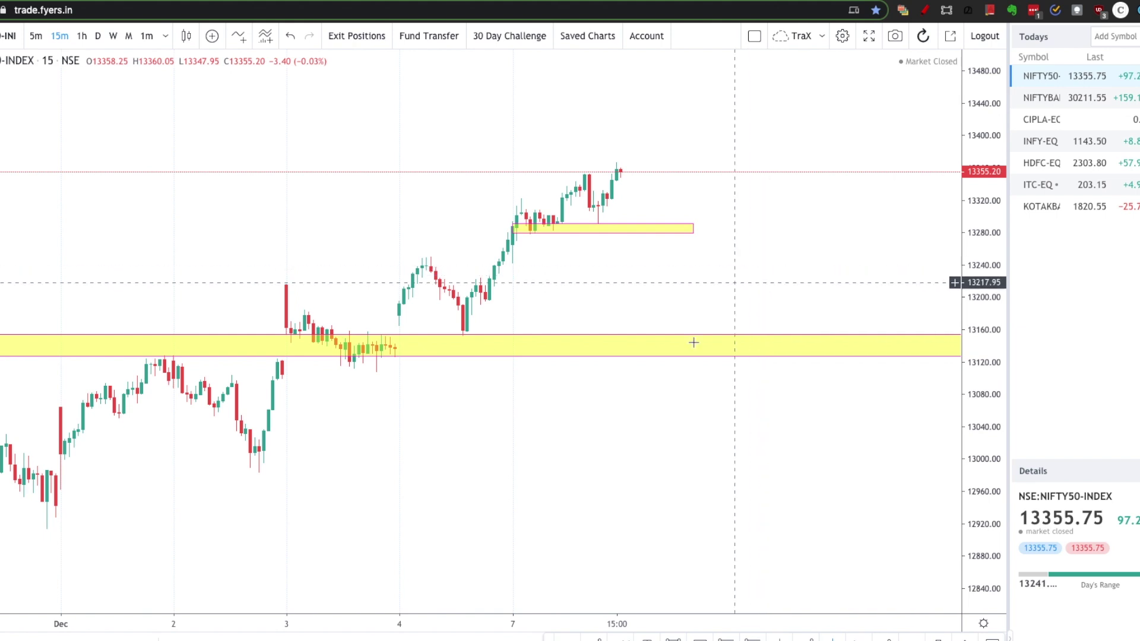
key("alt+shift+r")
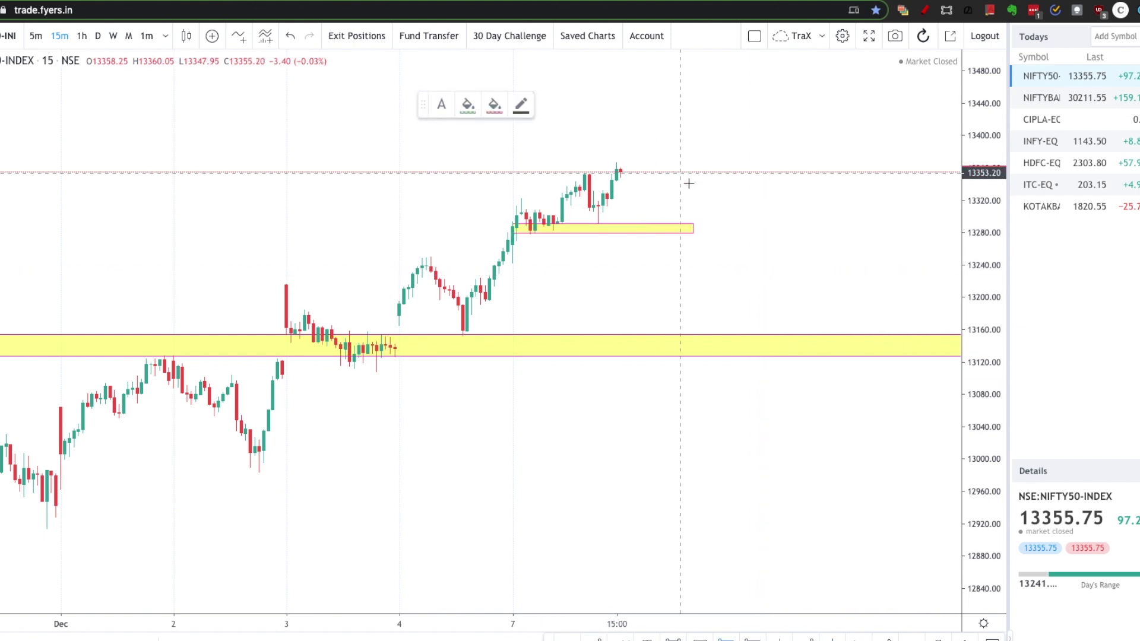
left_click(624, 172)
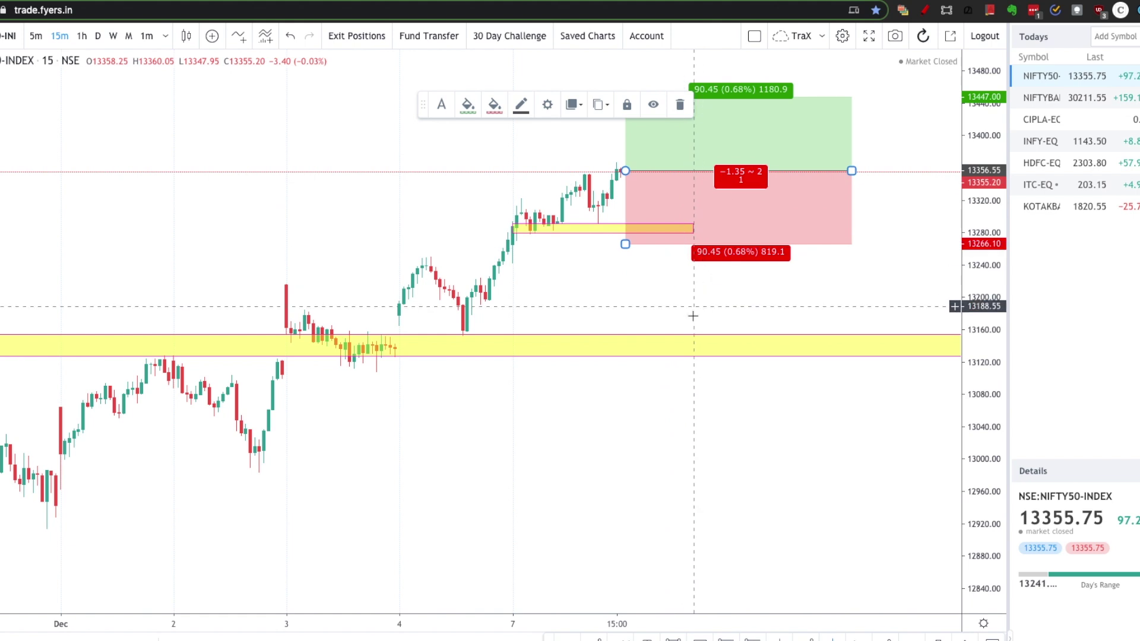
left_click_drag(625, 244, 625, 243)
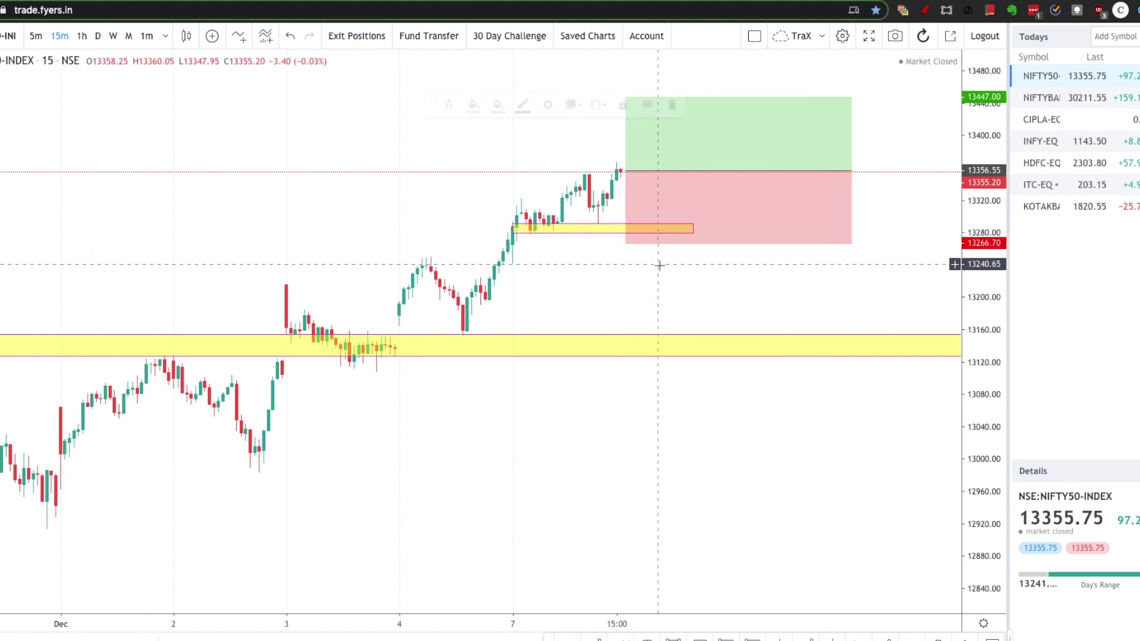
left_click_drag(632, 103, 628, 81)
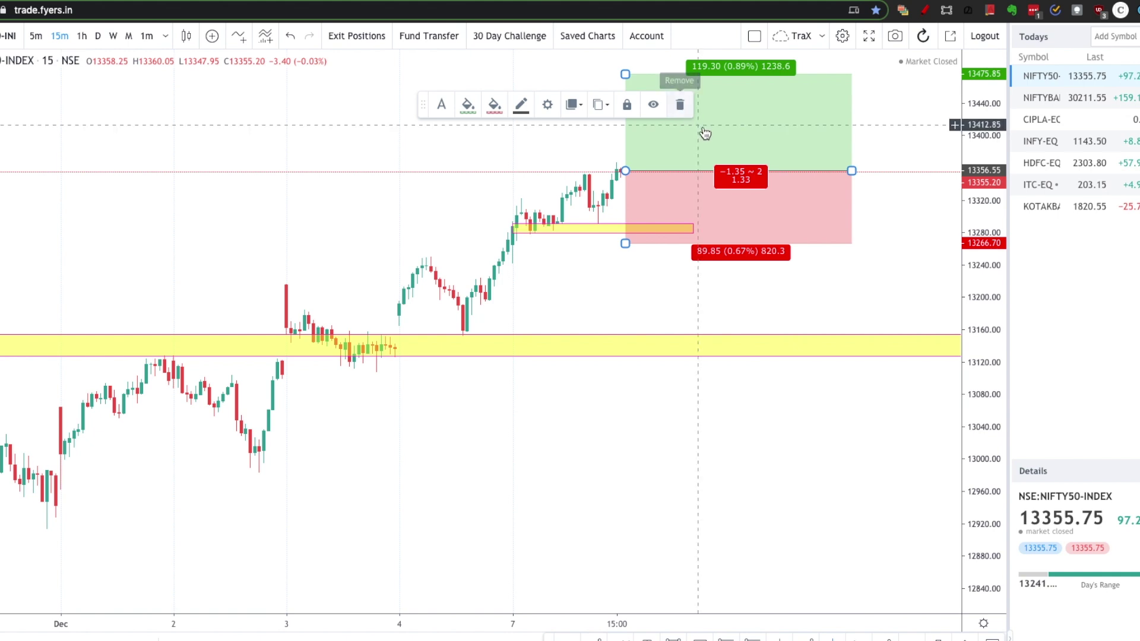
left_click_drag(730, 139, 719, 189)
mouse_move(612, 299)
left_mouse_down()
mouse_move(615, 243)
mouse_move(620, 278)
mouse_move(631, 268)
left_mouse_up()
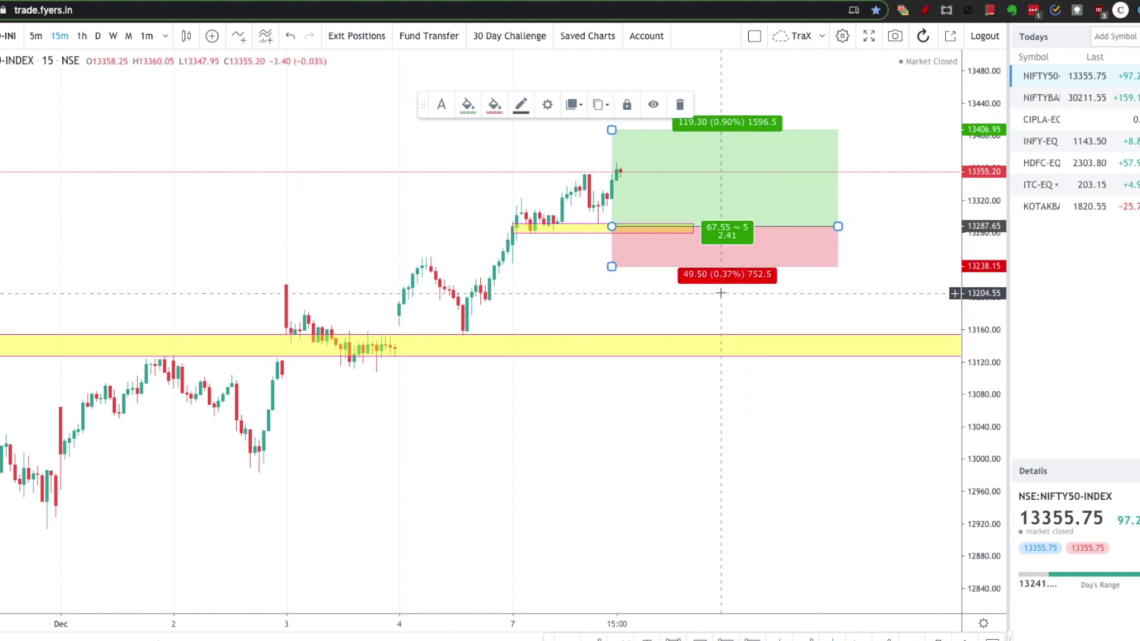
left_click(680, 104)
- Open NIFTYBANK, zoom out, move the ellipse to the late-November high, and rescale the view
left_click(1040, 98)
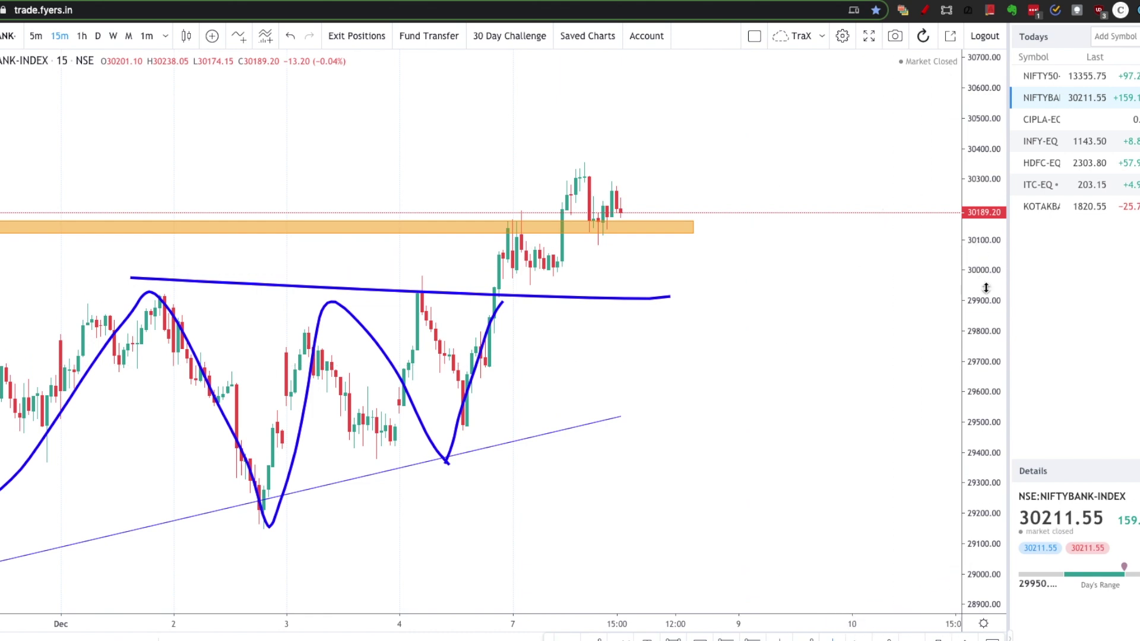
scroll(949, 251, "down", 3)
left_click_drag(856, 449, 796, 374)
scroll(791, 376, "up", 1)
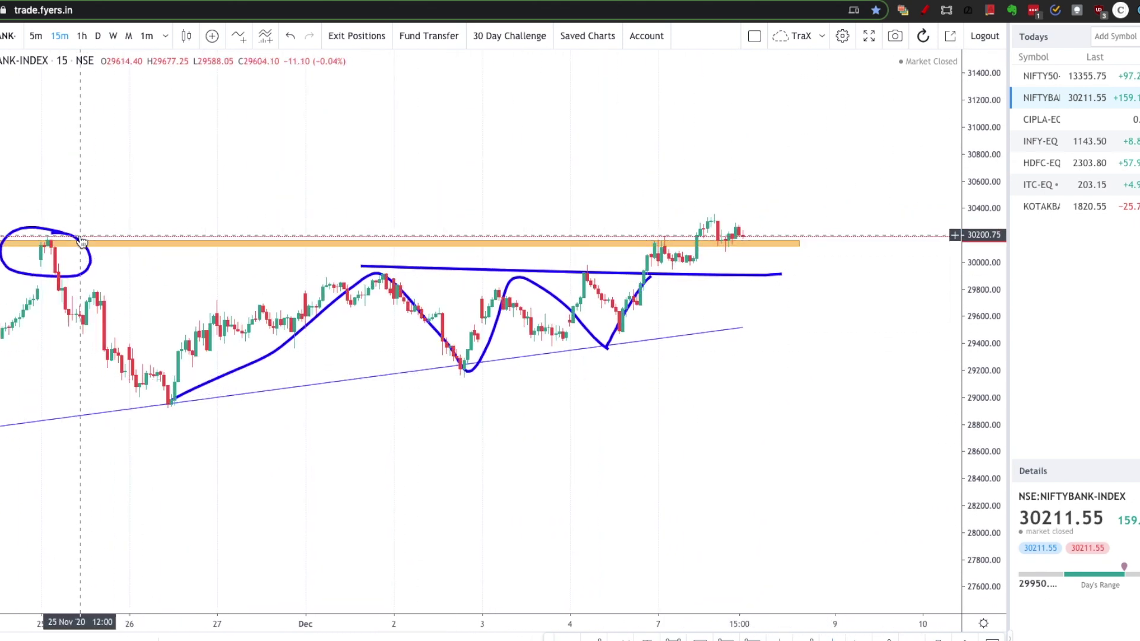
mouse_move(68, 240)
left_mouse_down()
mouse_move(53, 204)
mouse_move(52, 217)
left_mouse_up()
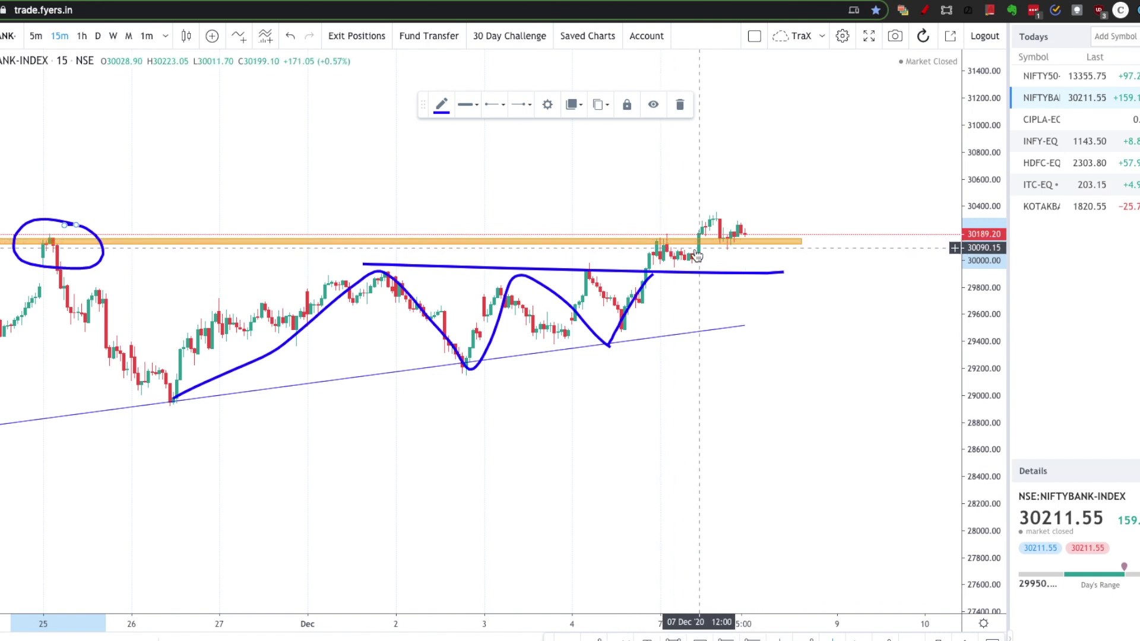
left_click_drag(994, 365, 994, 324)
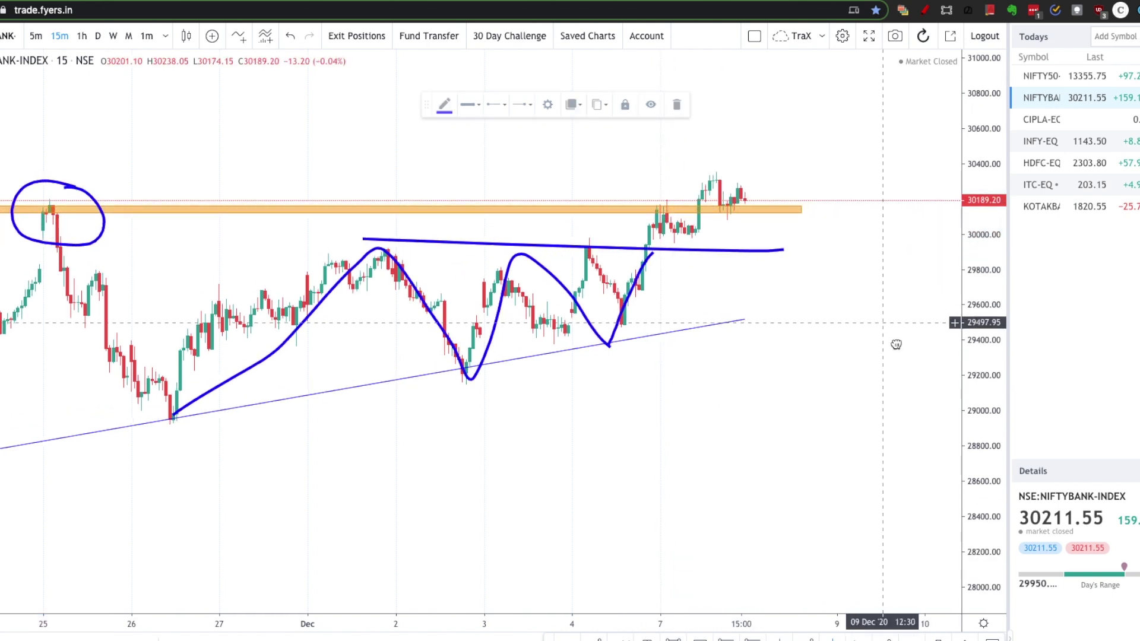
left_click_drag(897, 339, 720, 333)
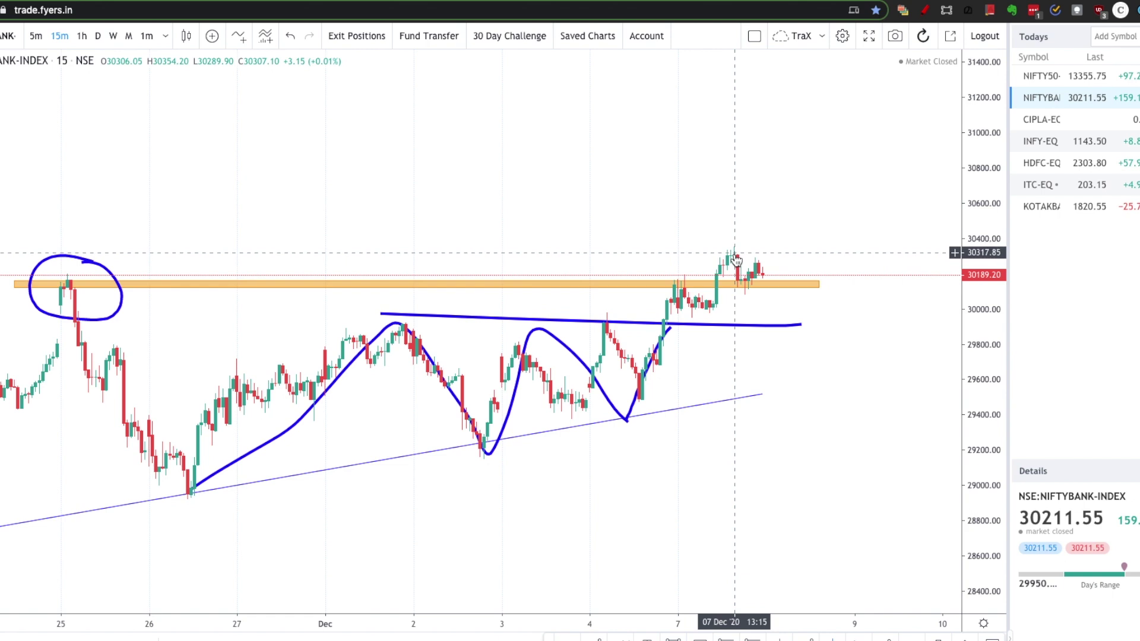
- Brush blue projection strokes right of the latest candles near the 30,150 zone, undoing the stray arc
left_click(748, 285)
scroll(835, 309, "right", 3)
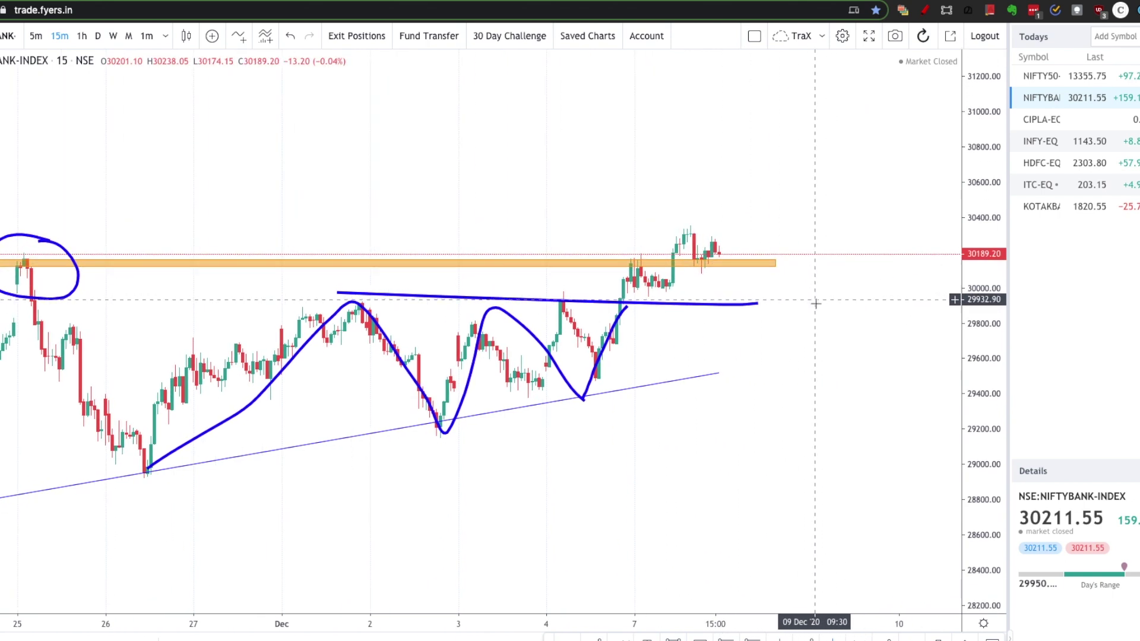
left_click_drag(727, 239, 747, 238)
mouse_move(733, 169)
left_mouse_down()
mouse_move(743, 256)
mouse_move(724, 276)
mouse_move(765, 276)
mouse_move(749, 274)
mouse_move(776, 312)
left_mouse_up()
key("ctrl+z")
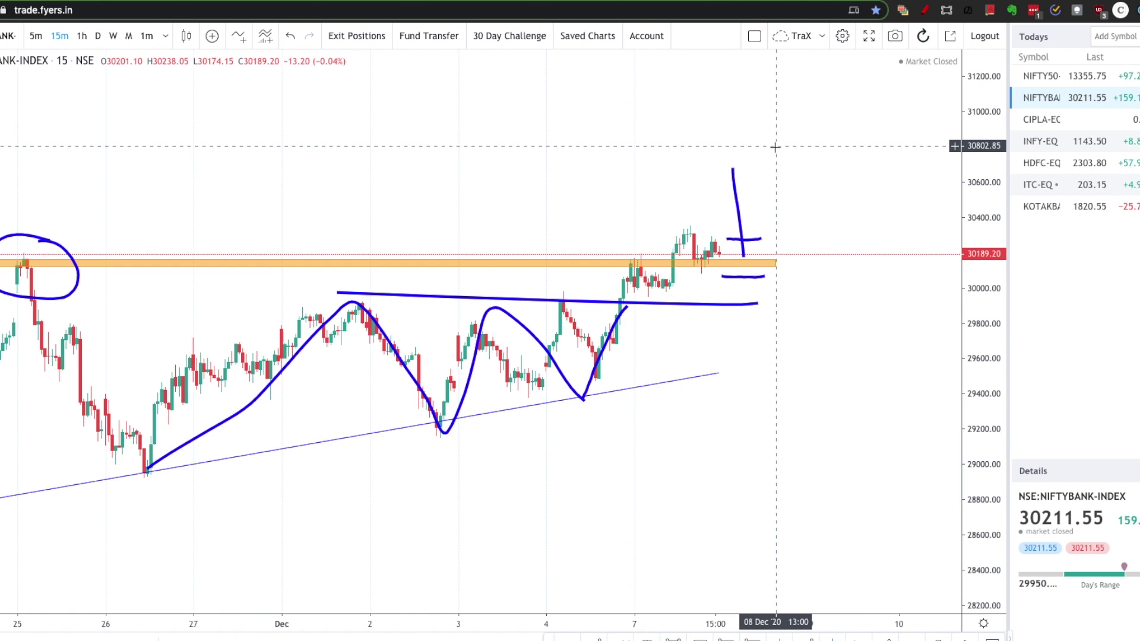
- Compress the Bank Nifty price scale, pan the view, and open CIPLA from the watchlist
left_click_drag(1001, 336, 1000, 369)
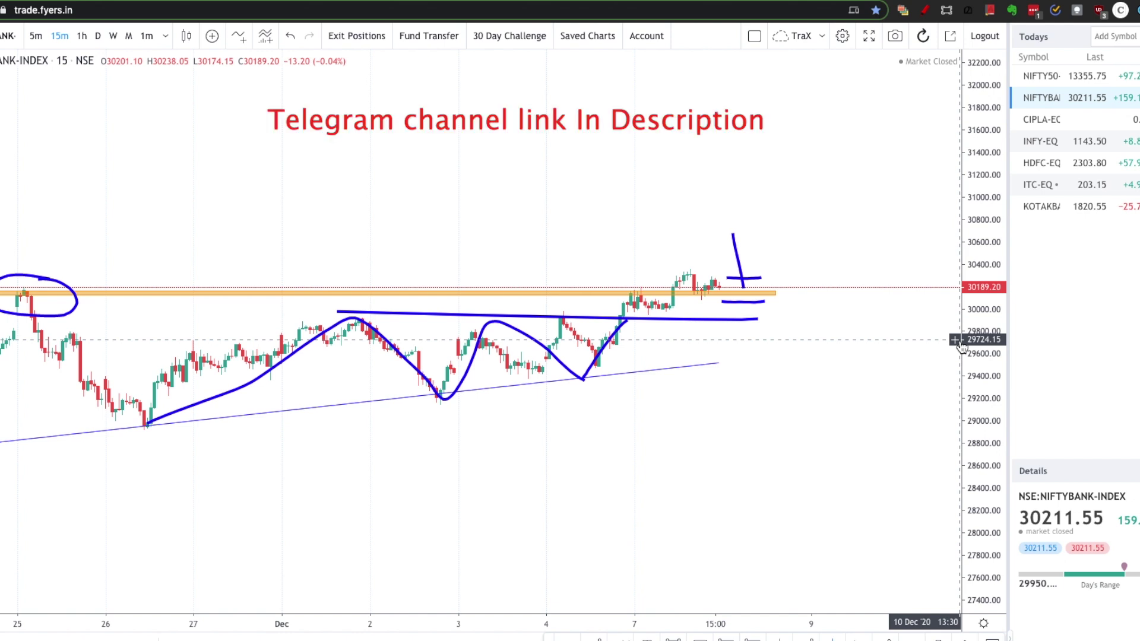
left_click_drag(772, 386, 834, 363)
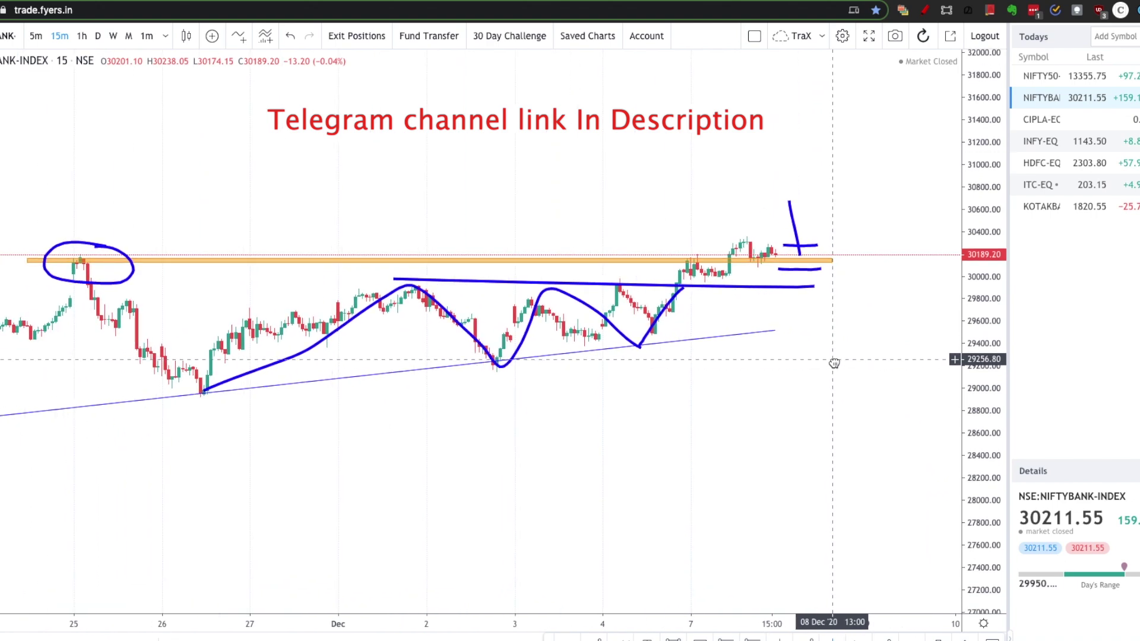
left_click(1048, 119)
- View Cipla as 15-minute candles around its orange zone, then move to INFY in the watchlist
left_click(98, 36)
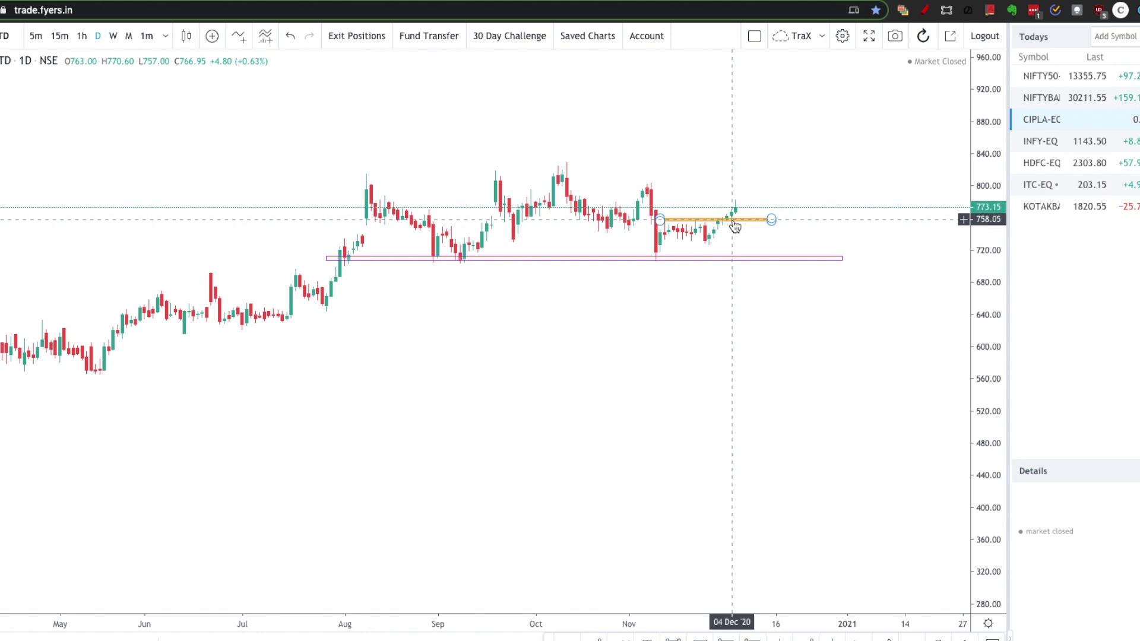
left_click(60, 36)
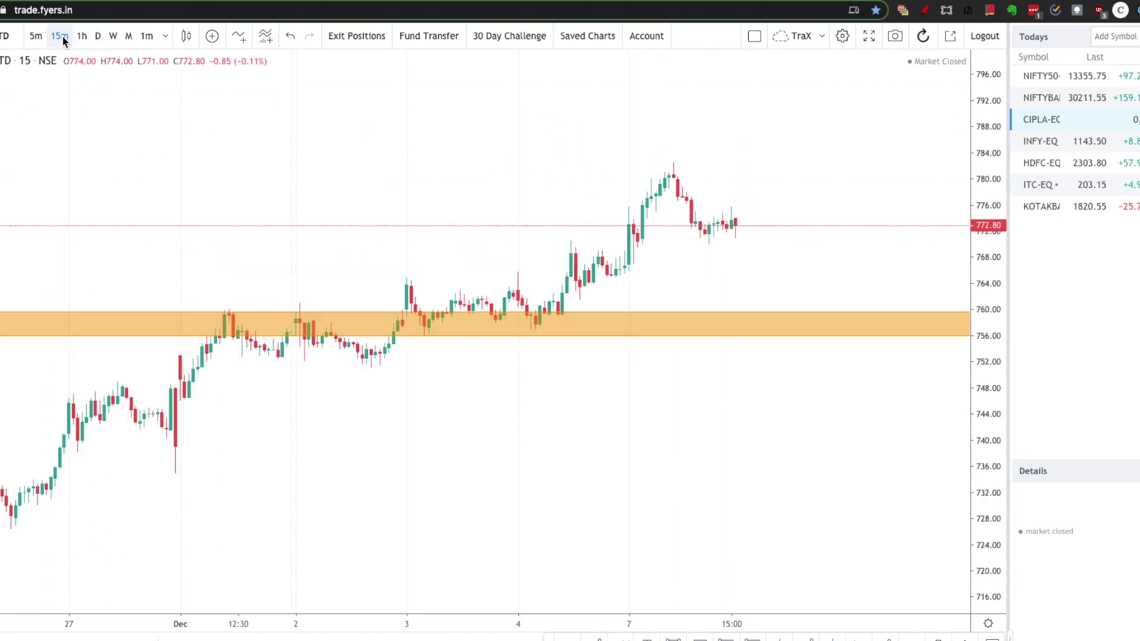
scroll(746, 408, "right", 3)
left_click_drag(1000, 287, 992, 410)
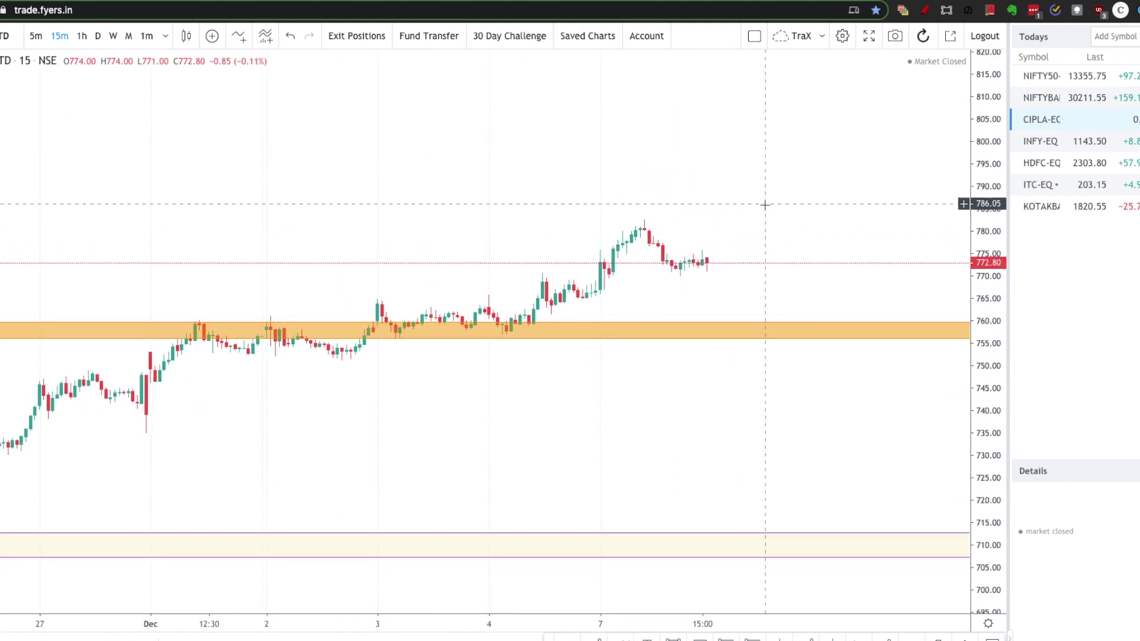
left_click_drag(798, 256, 735, 226)
key("Down")
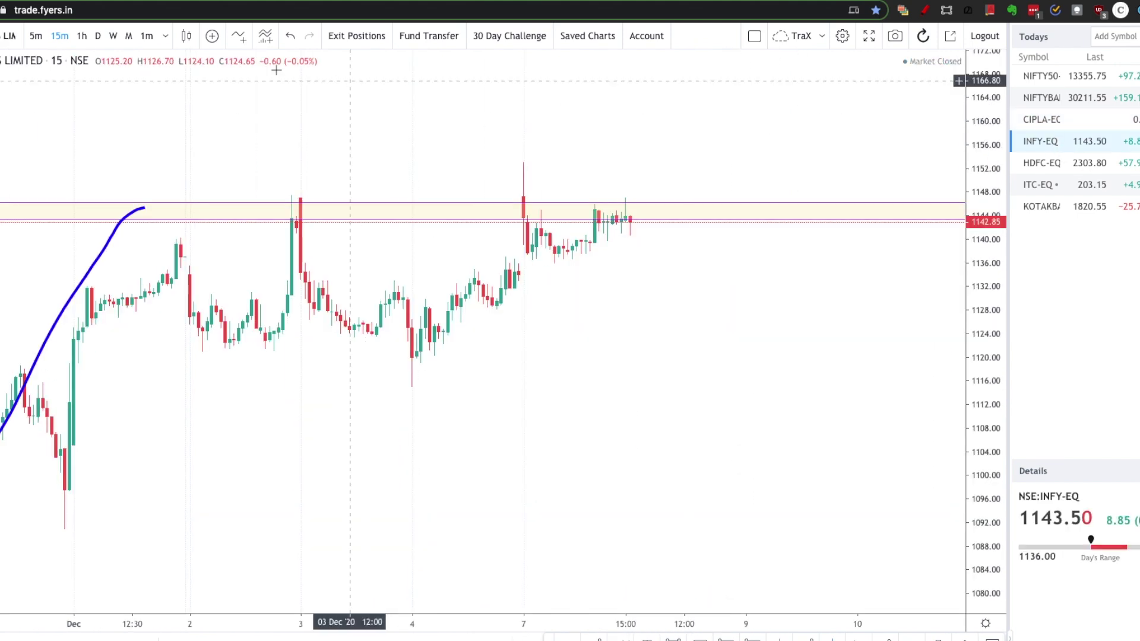
- Put Infosys on 15-minute candles and draw blue curves and a line beneath the price swings
left_click(98, 36)
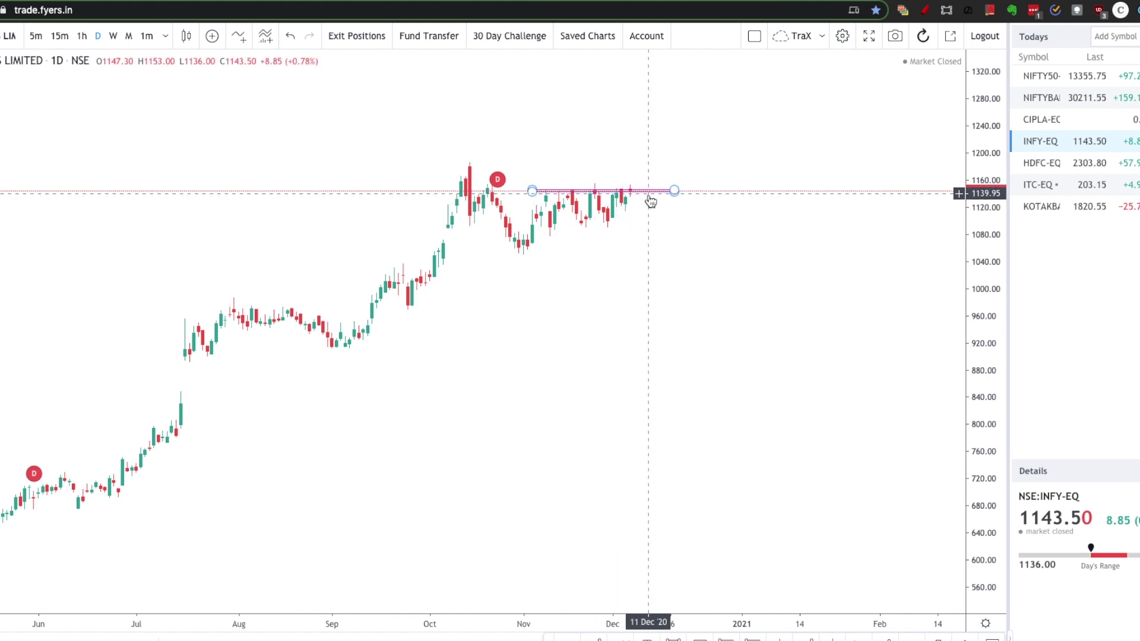
left_click(82, 37)
left_click(59, 36)
mouse_move(647, 309)
left_mouse_down()
mouse_move(669, 343)
mouse_move(689, 323)
mouse_move(727, 335)
mouse_move(753, 303)
mouse_move(780, 301)
left_mouse_up()
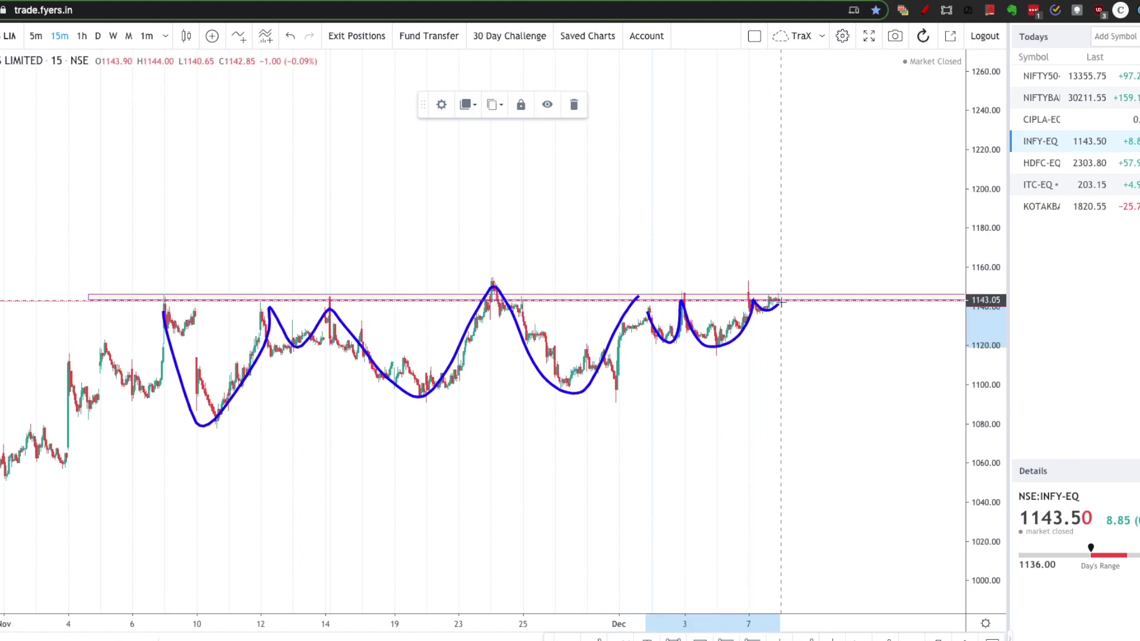
left_click_drag(558, 427, 818, 405)
mouse_move(583, 434)
left_mouse_down()
mouse_move(757, 451)
mouse_move(819, 415)
left_mouse_up()
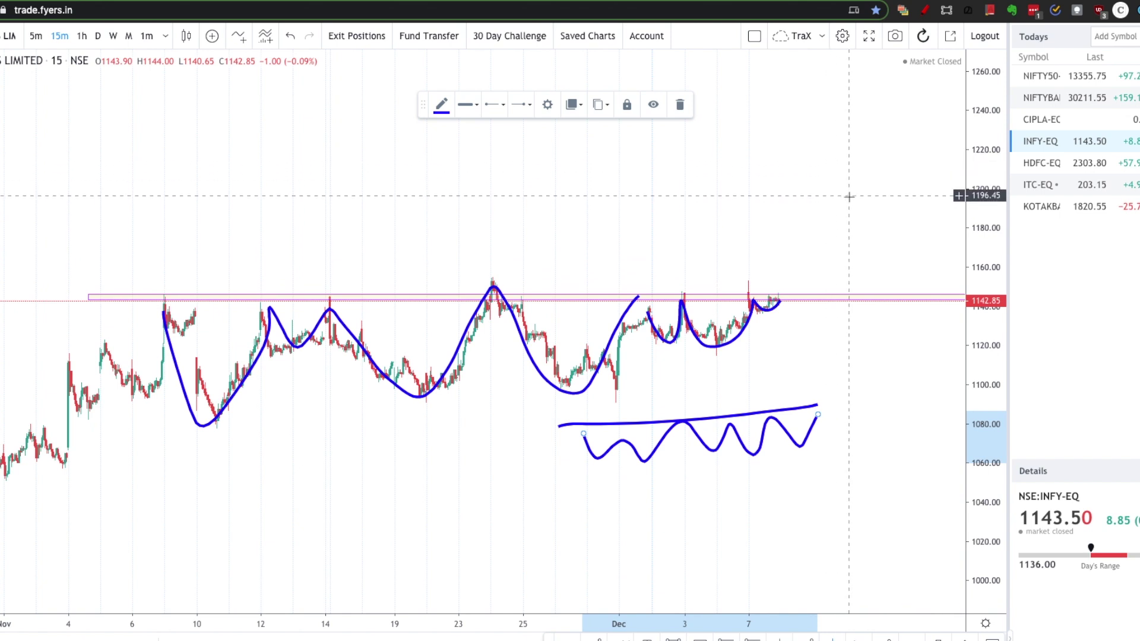
- Deselect the finished freehand drawing, zoom the time axis, and open the HDFC-EQ chart
left_click(843, 189)
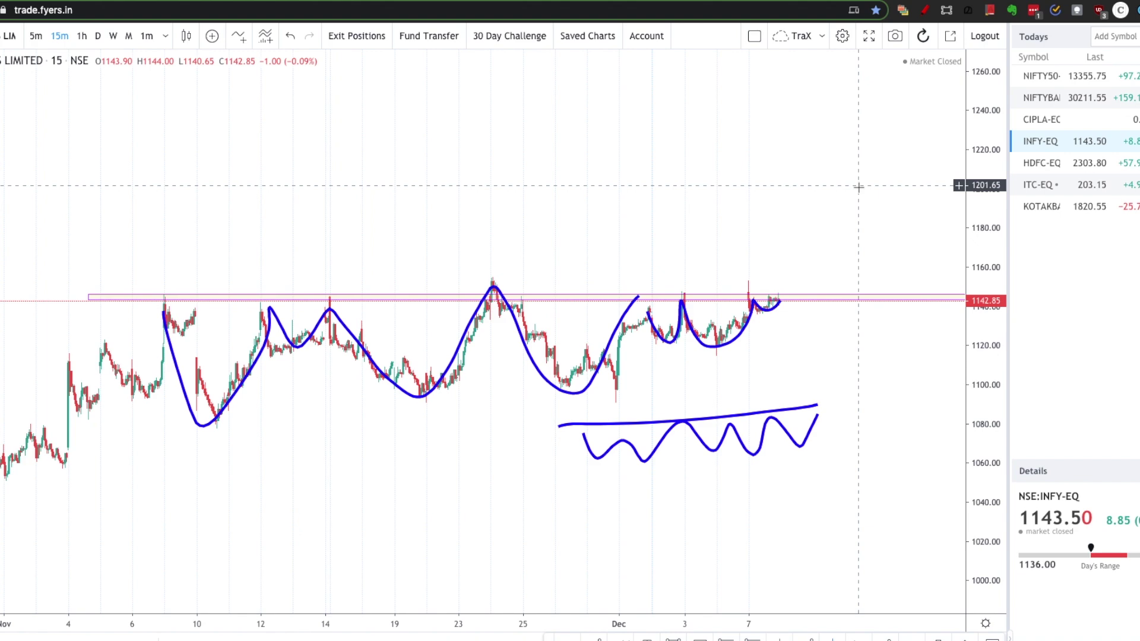
scroll(788, 193, "up", 4)
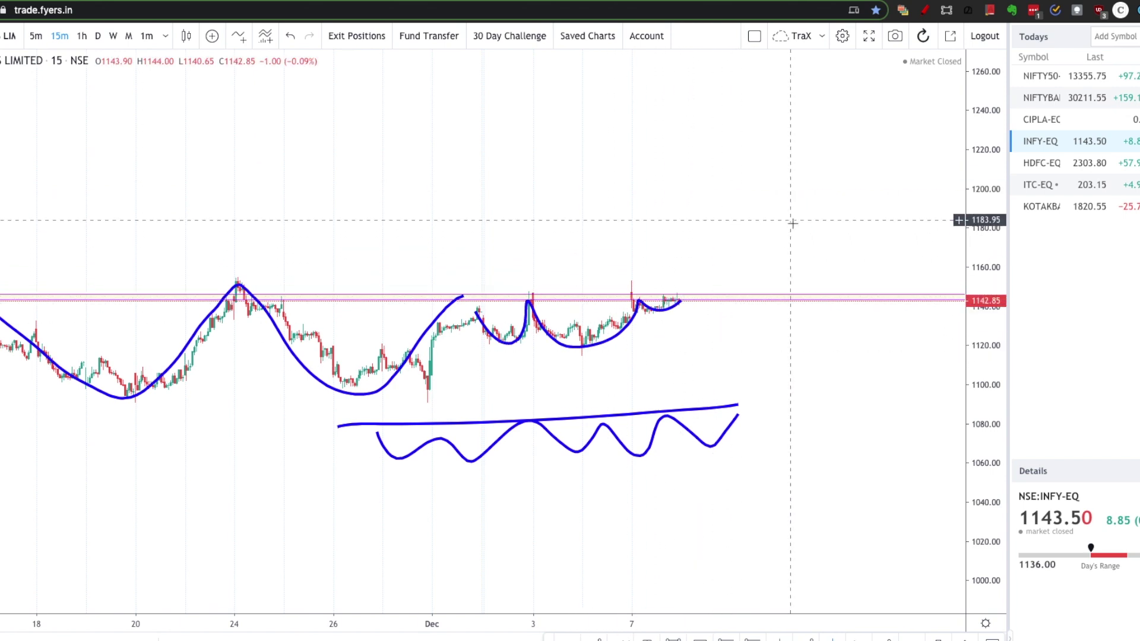
scroll(796, 231, "down", 3)
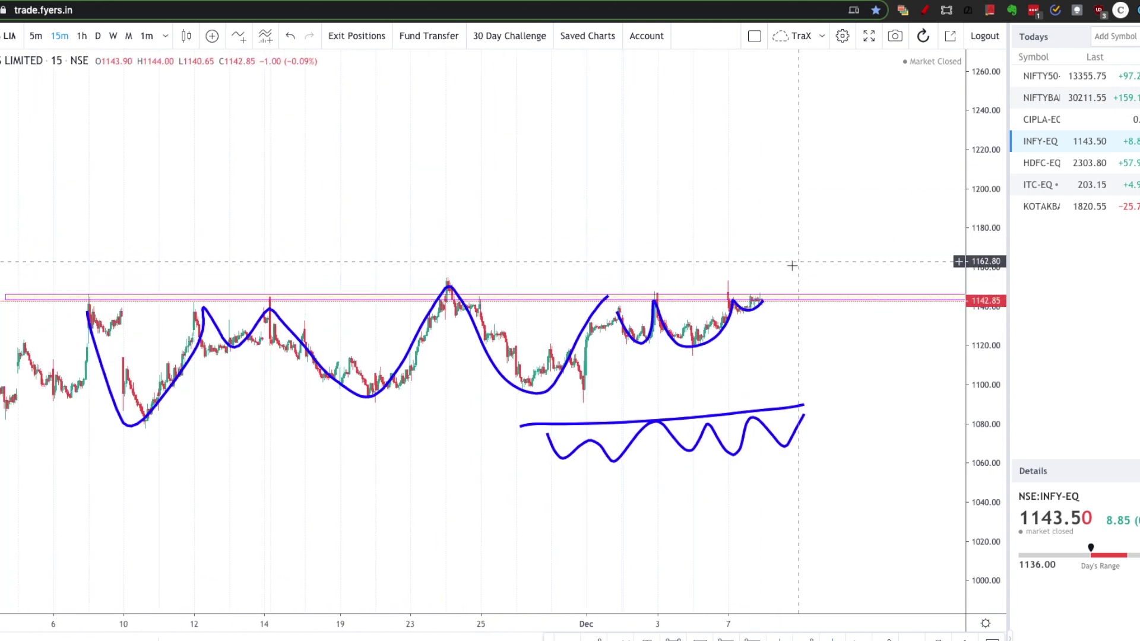
left_click(1066, 166)
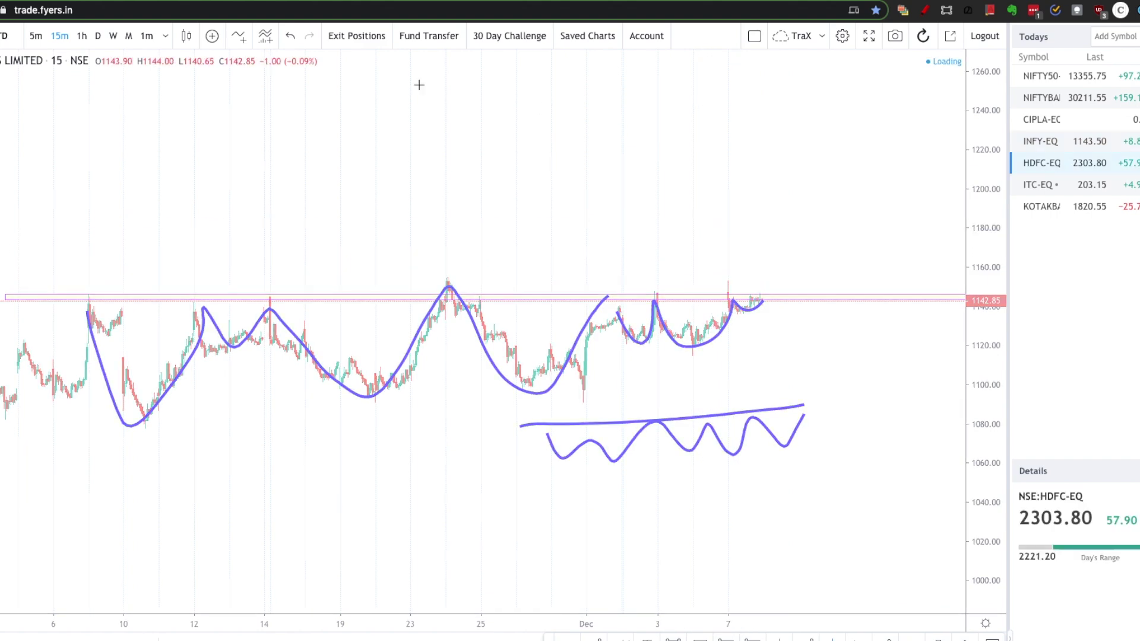
- Show HDFC-EQ as daily candles with the chart view reset and zoomed in
left_click(98, 36)
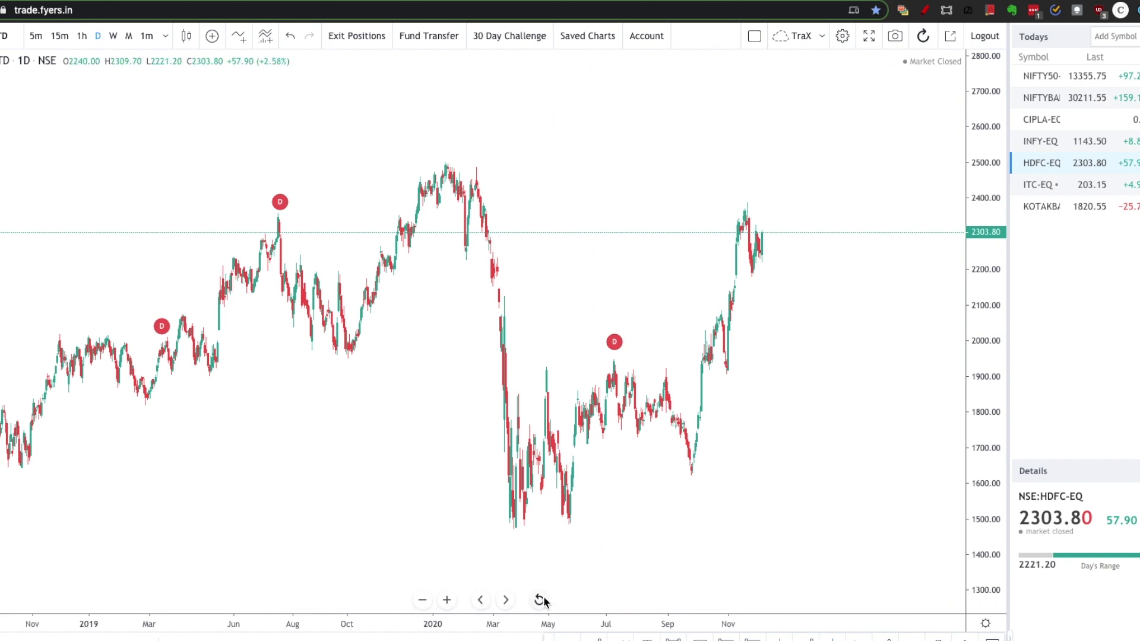
left_click(542, 601)
scroll(840, 374, "up", 2)
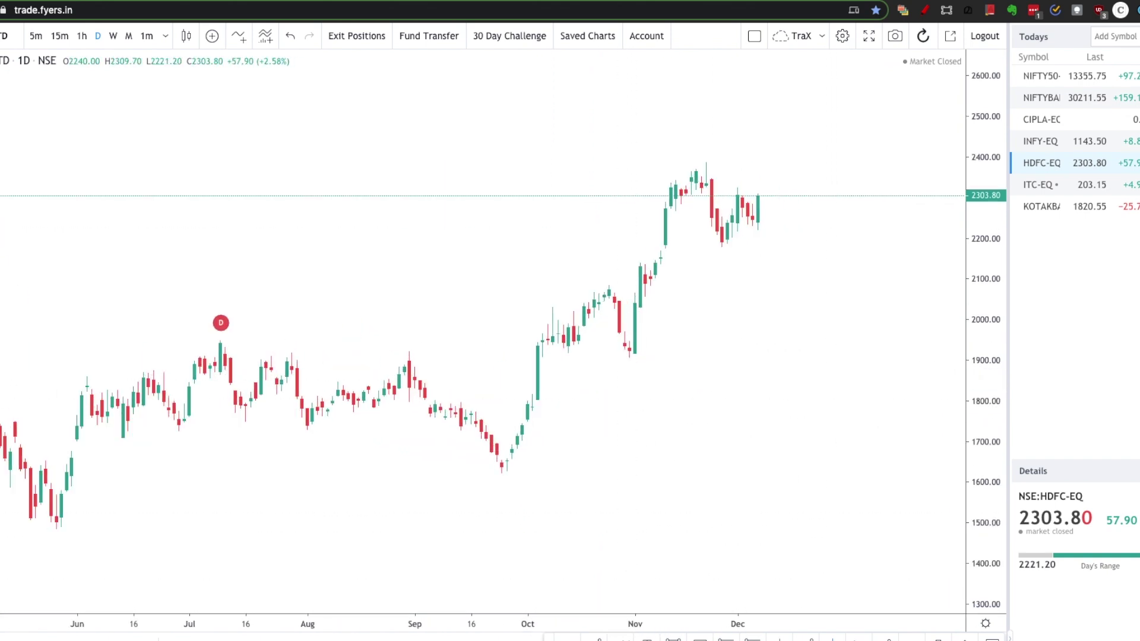
- Draw a W-shaped curve through the late-November lows and a falling trendline from the ~2380 high
key("alt+t")
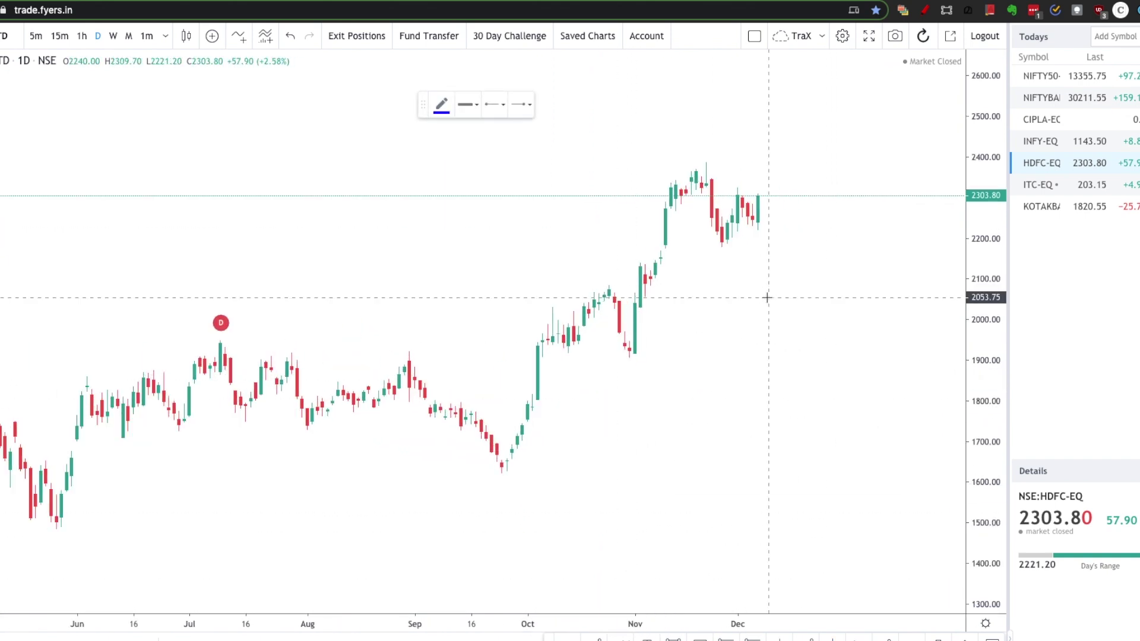
left_click(706, 181)
mouse_move(723, 240)
left_mouse_down()
mouse_move(739, 200)
mouse_move(758, 220)
mouse_move(772, 187)
left_mouse_up()
left_click_drag(695, 168, 794, 220)
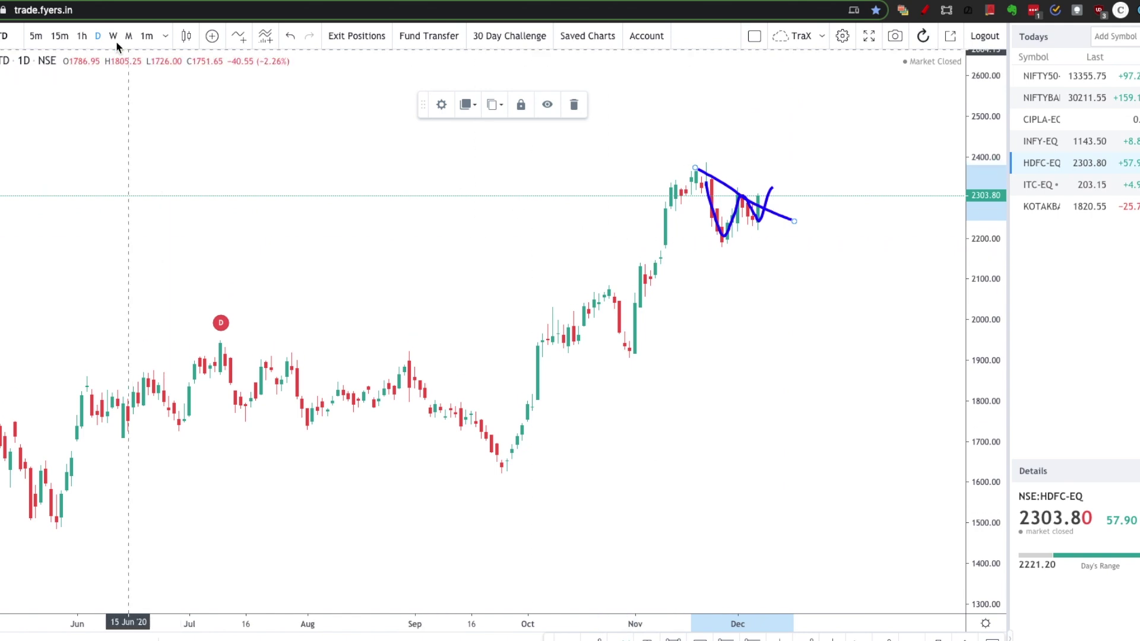
- Review the HDFC drawings on 15-minute candles across 6 Nov–3 Dec, then move to ITC-EQ
left_click(81, 38)
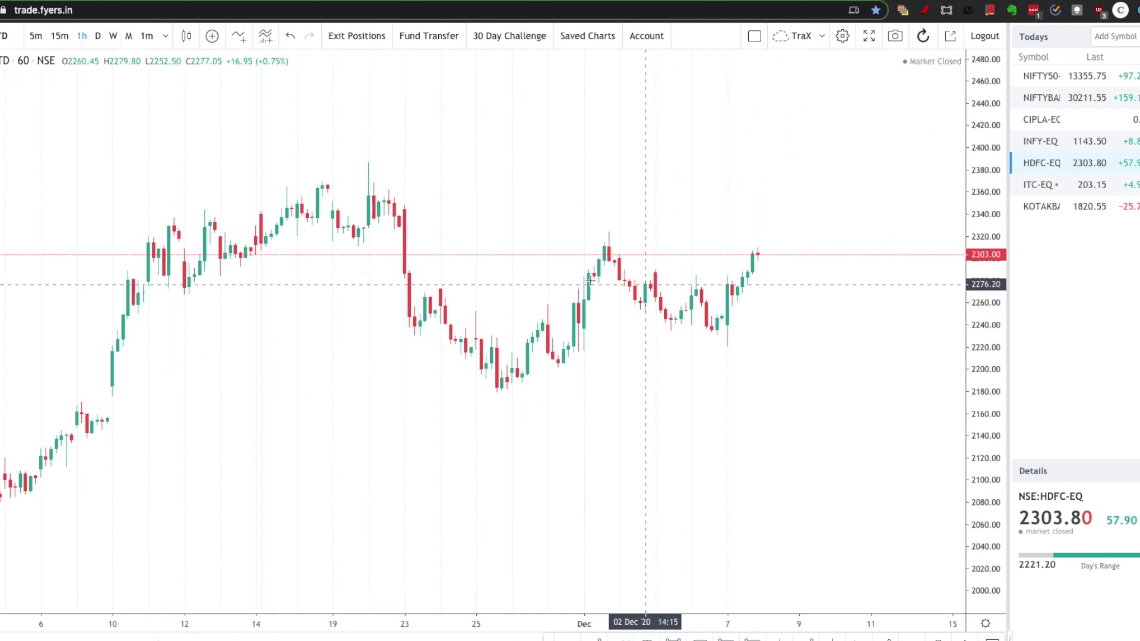
left_click(59, 36)
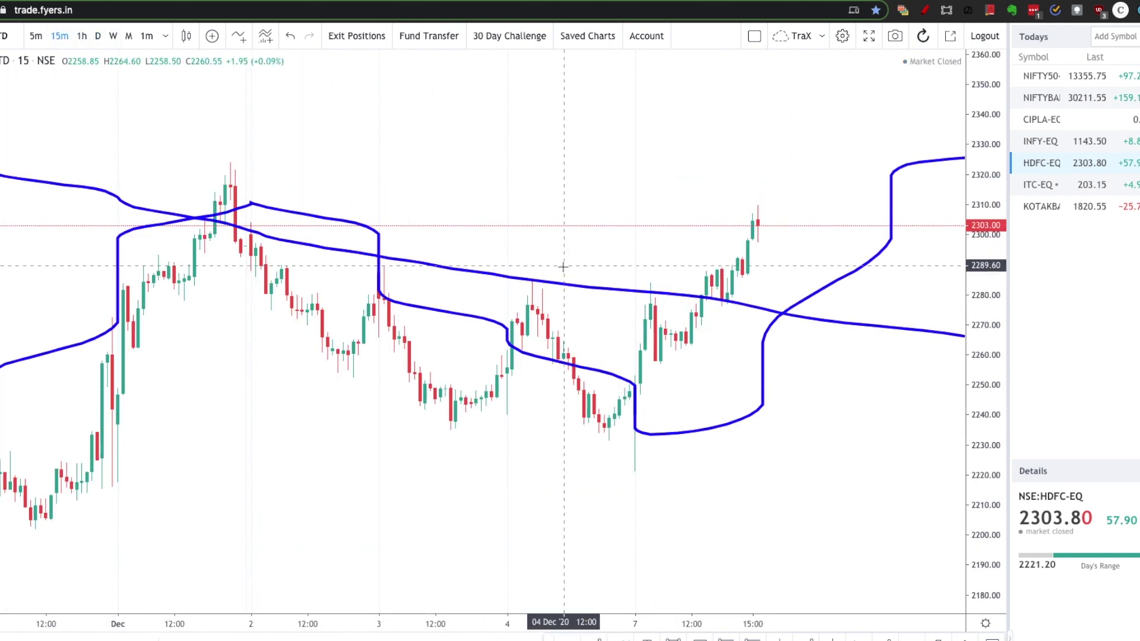
scroll(562, 265, "down", 5)
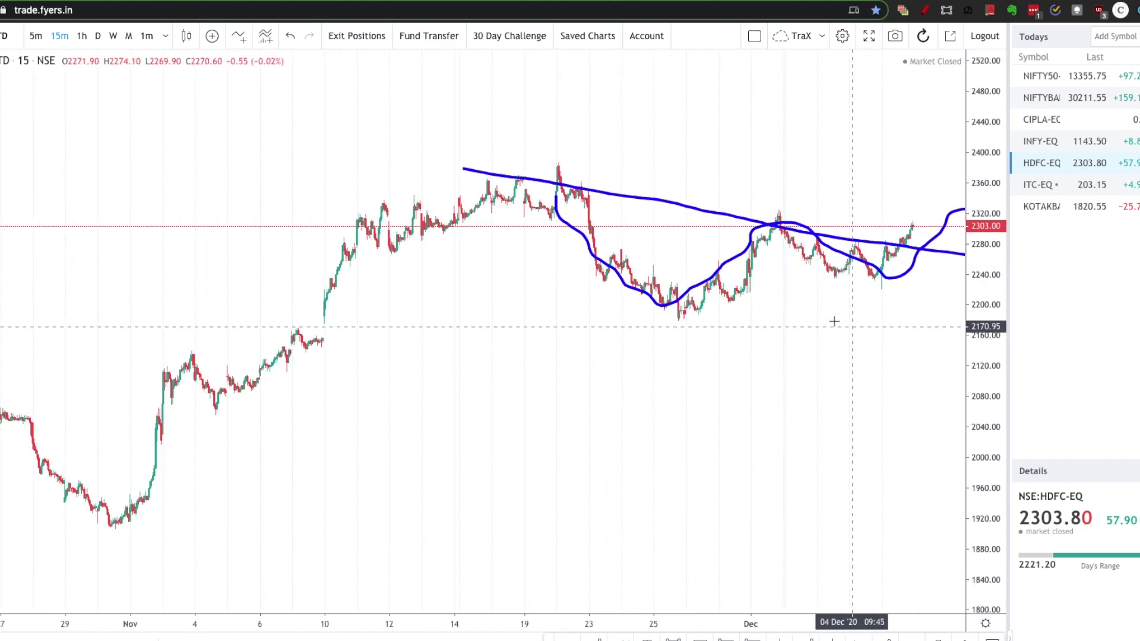
left_click_drag(867, 315, 733, 256)
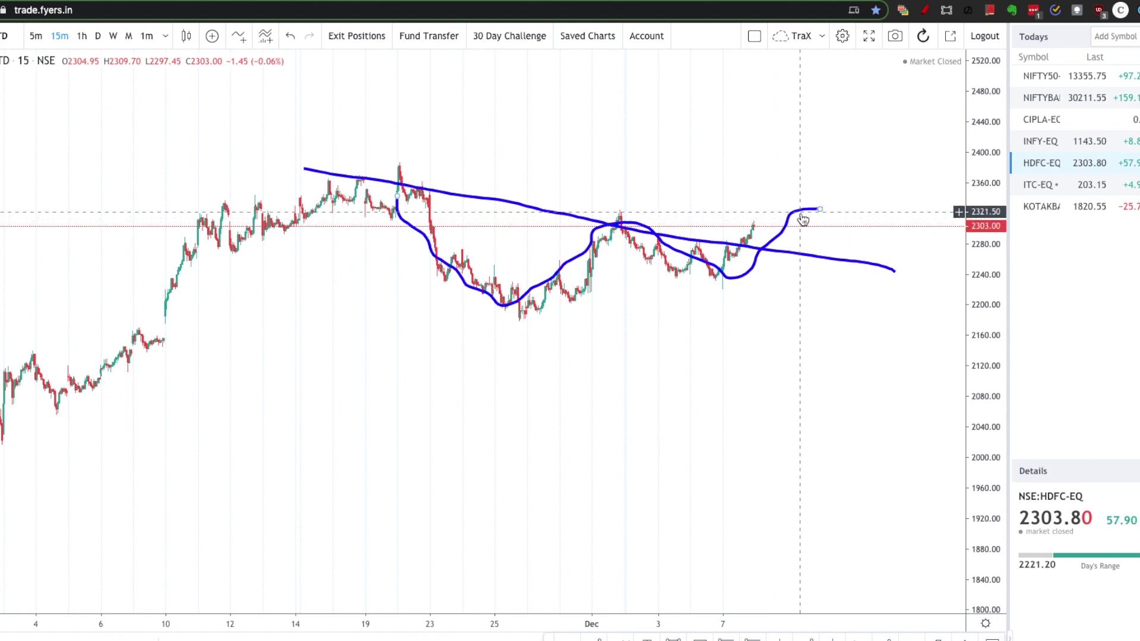
scroll(733, 259, "up", 3)
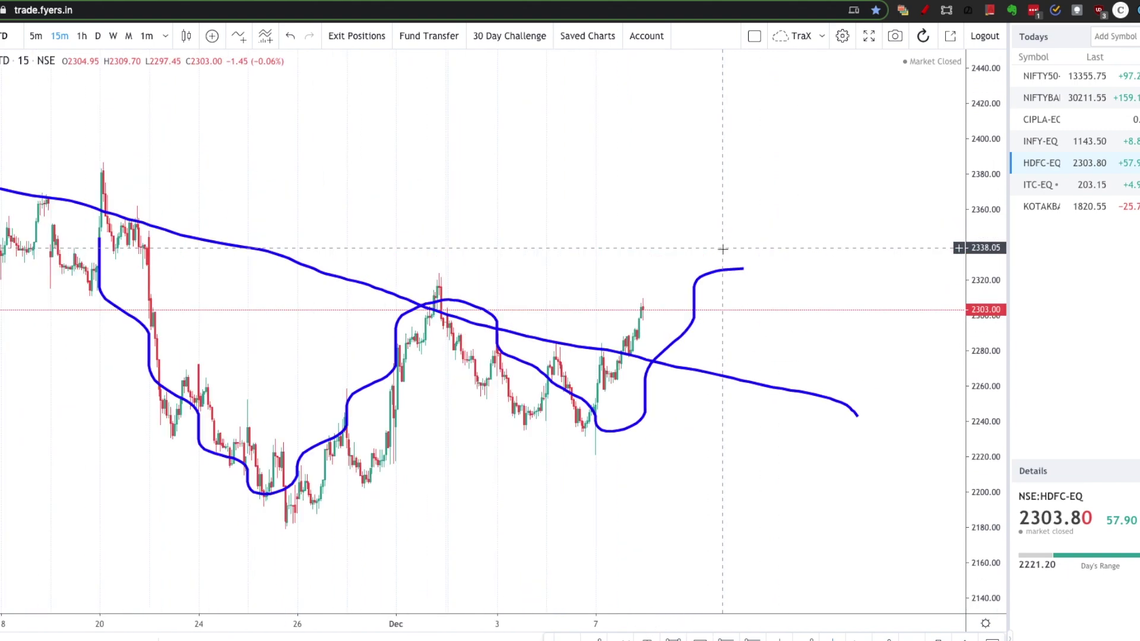
left_click_drag(784, 338, 883, 306)
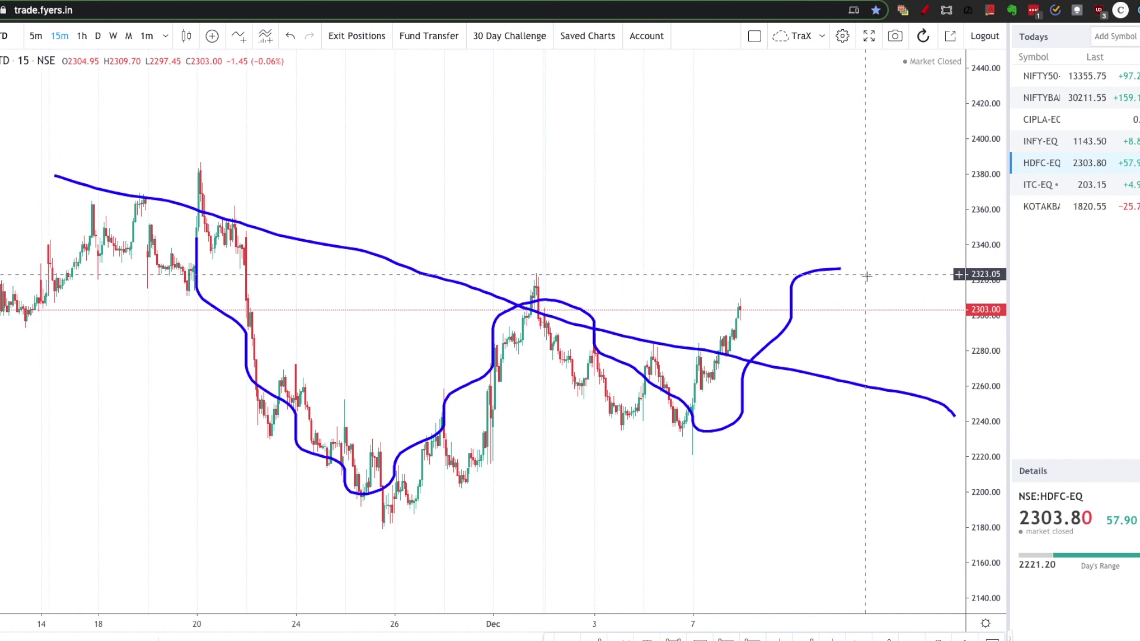
scroll(819, 326, "up", 3)
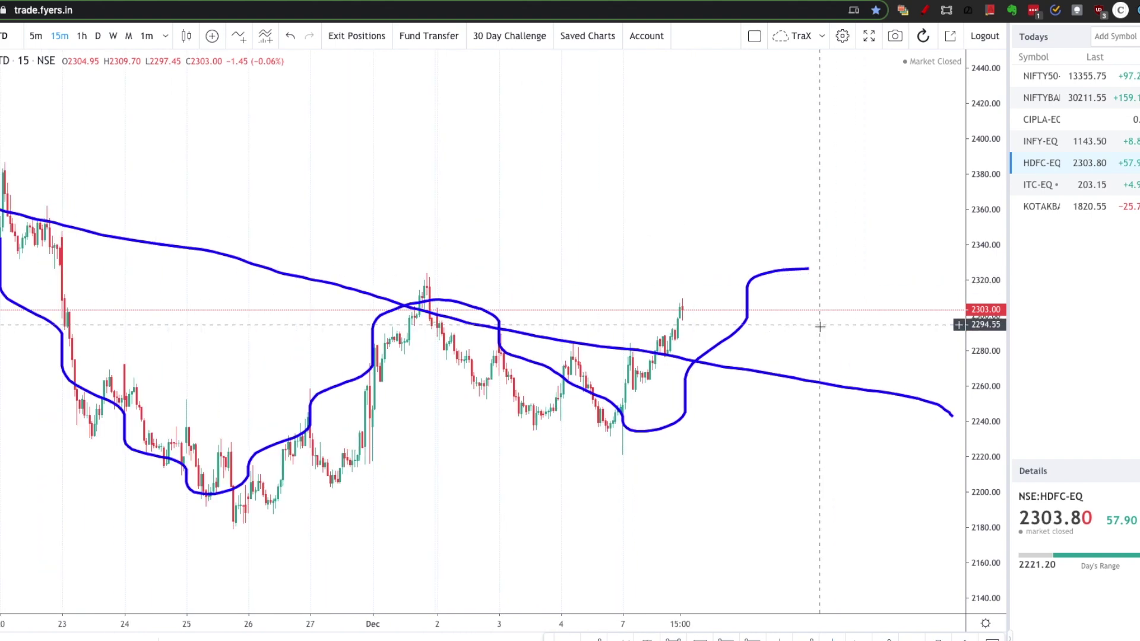
scroll(890, 402, "down", 5)
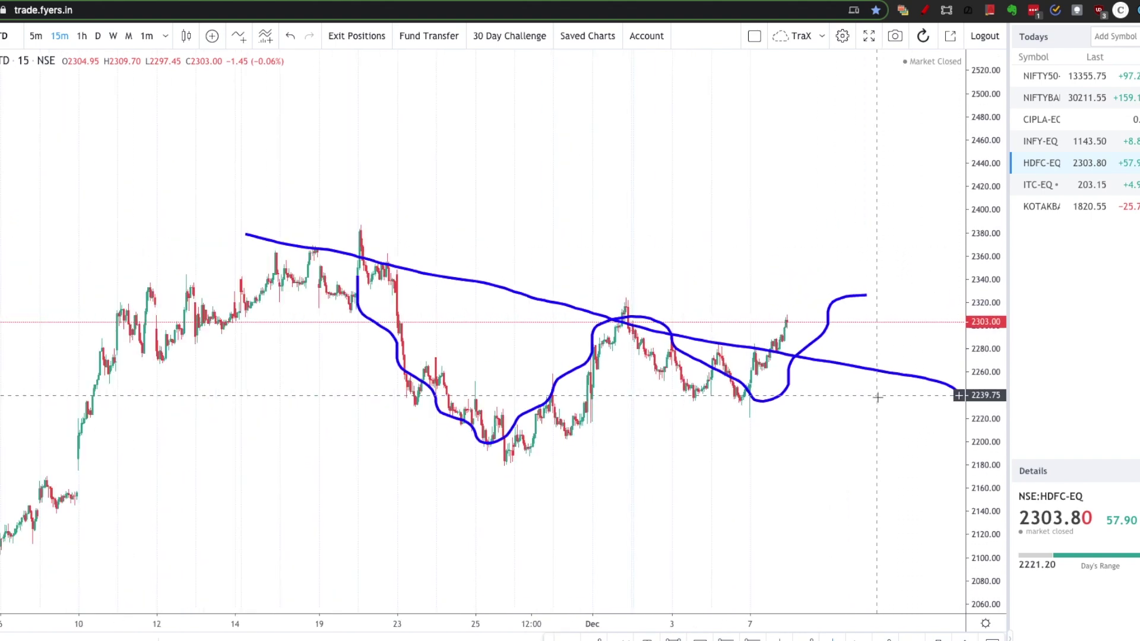
key("Down")
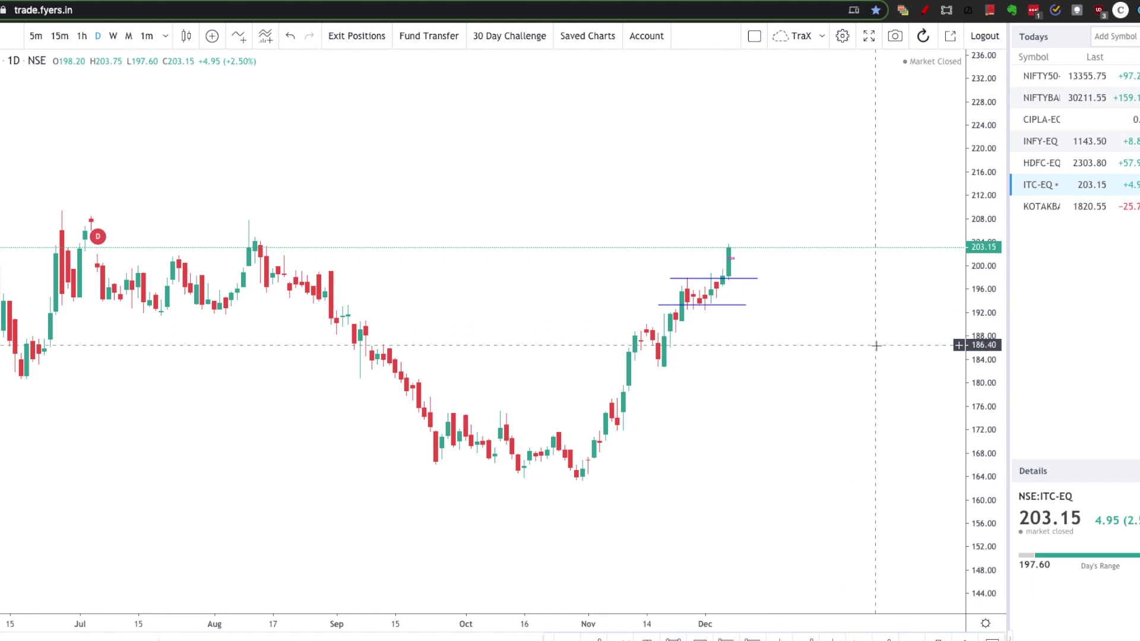
- Nudge the upper horizontal range line on the ITC daily chart and select the lower one
left_click(704, 278)
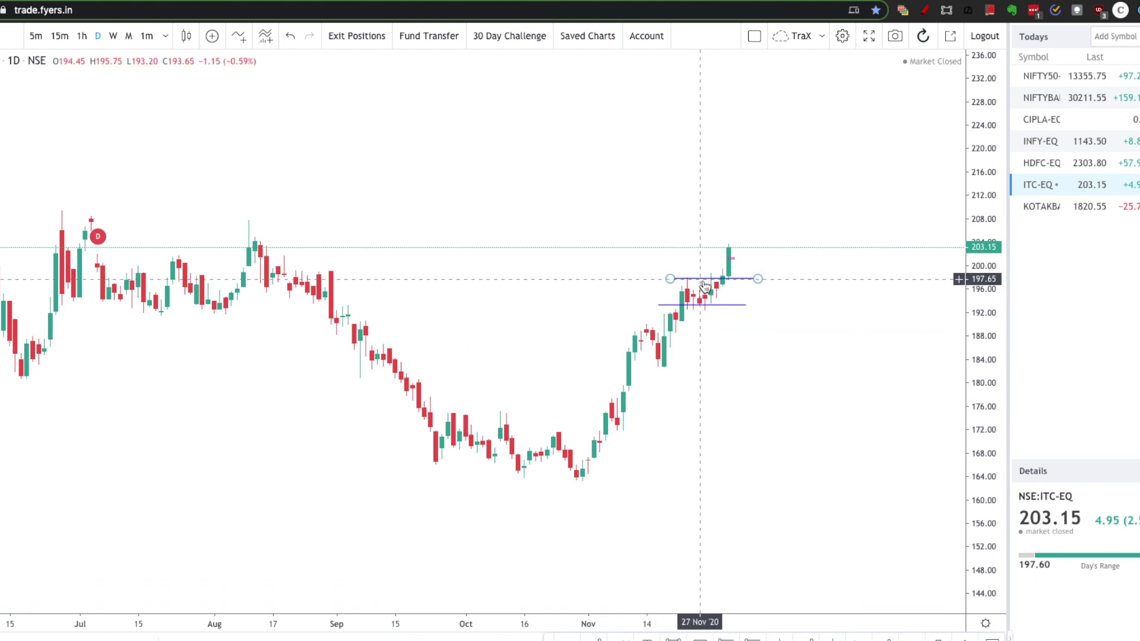
left_click_drag(704, 281, 705, 281)
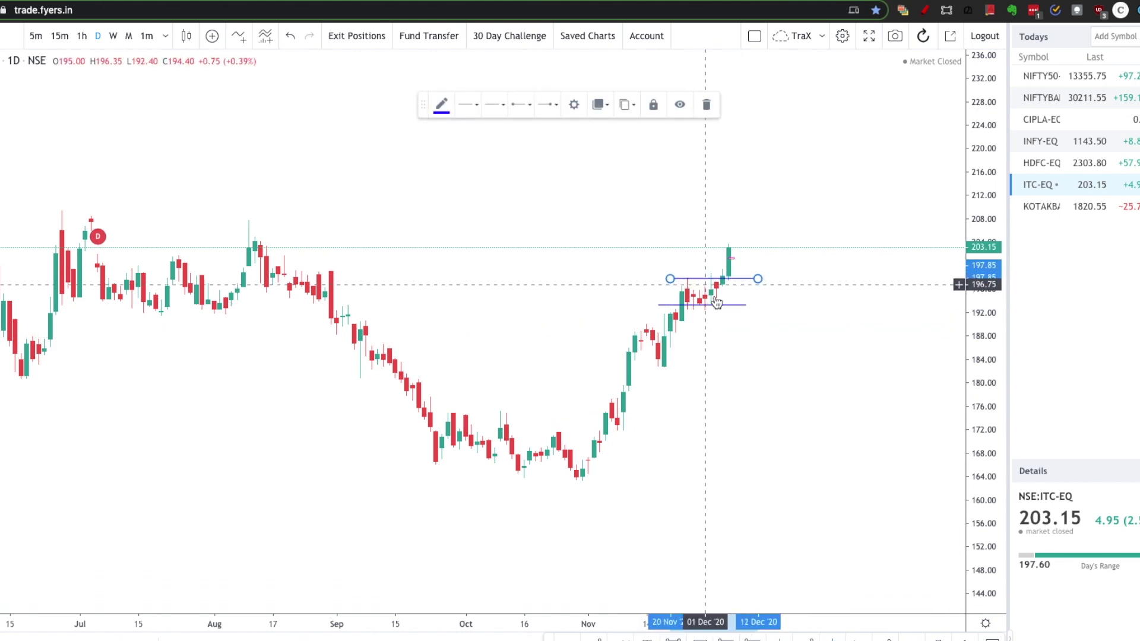
left_click(715, 306)
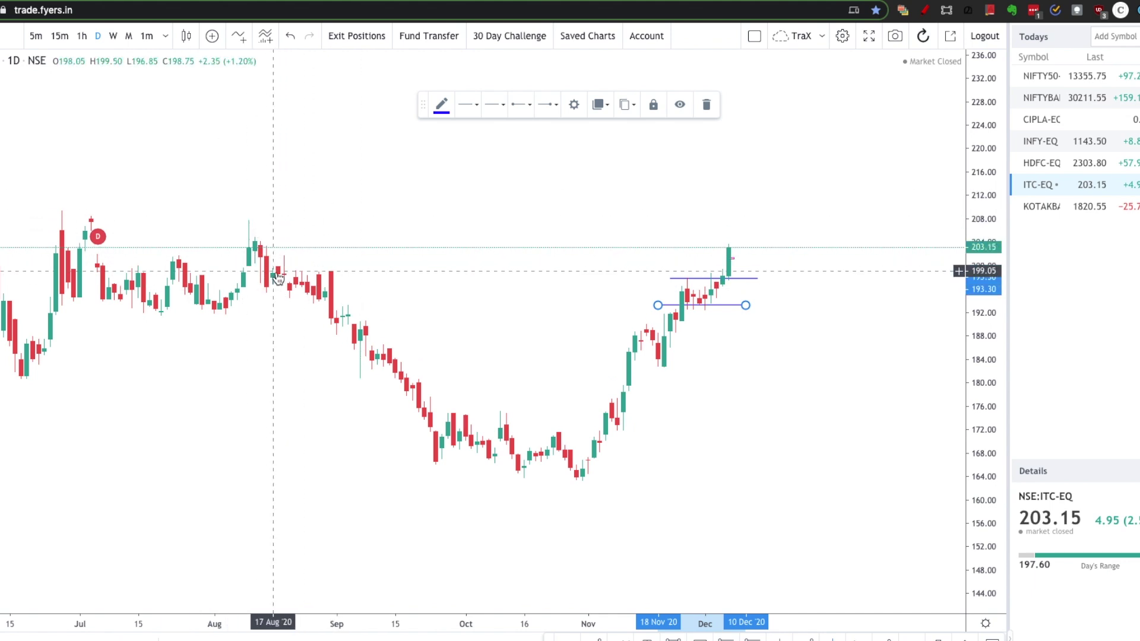
- Switch ITC to 15-minute candles, reset the view, and widen the price scale to about 186–212
left_click(59, 37)
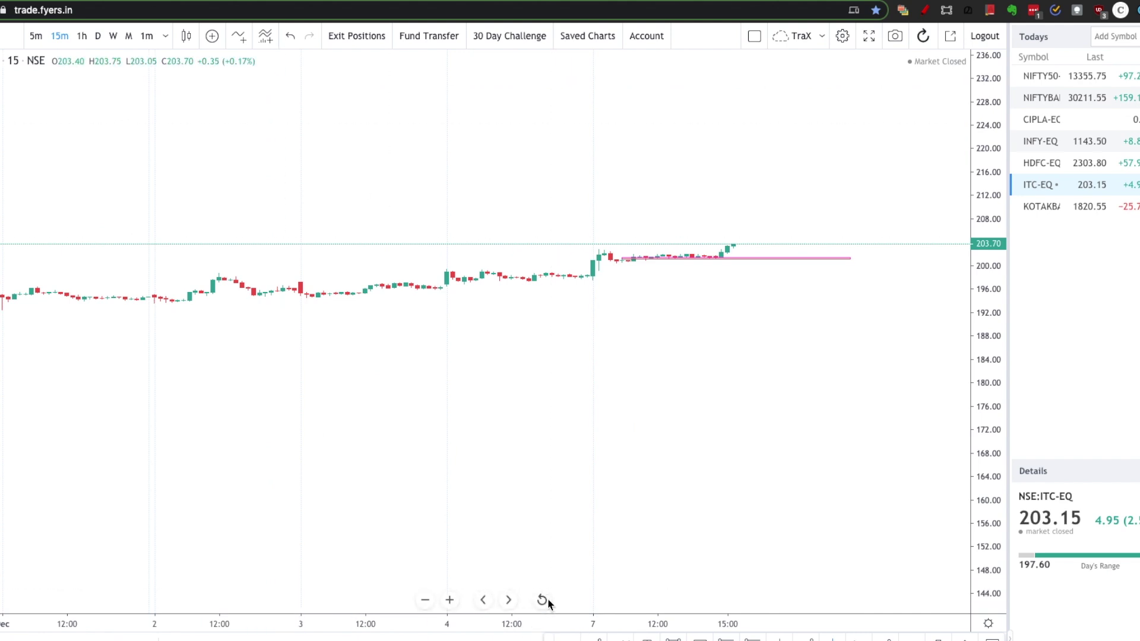
left_click(542, 599)
scroll(733, 389, "up", 2)
left_click_drag(995, 290, 993, 447)
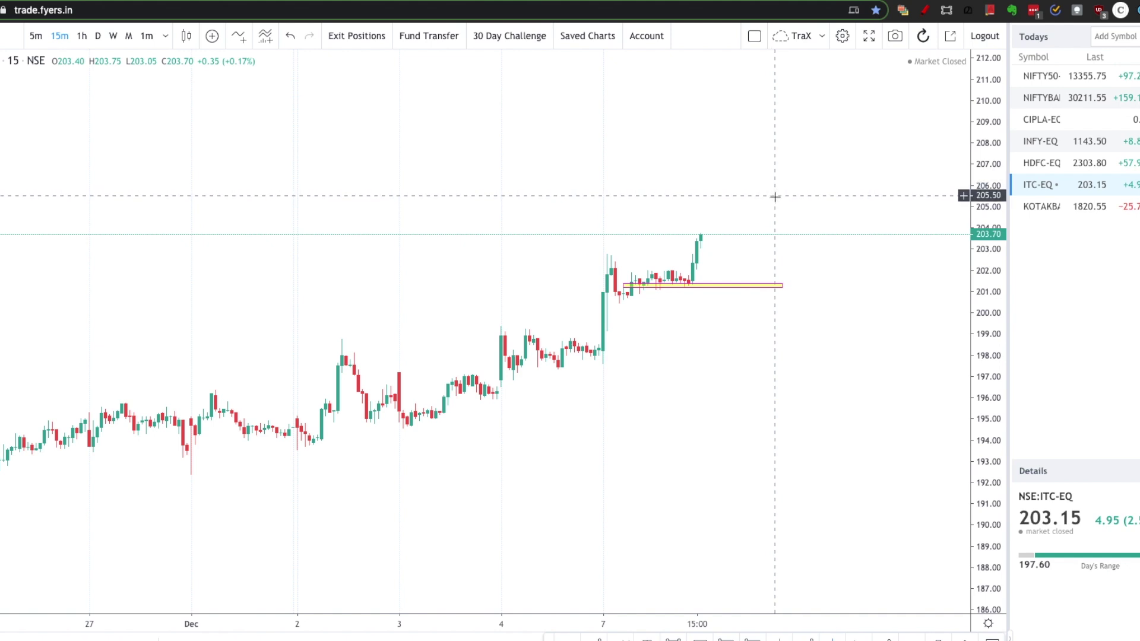
- Open KOTAKBANK-EQ and zoom the time axis onto the yellow zone near 1805–1810
left_click(1061, 208)
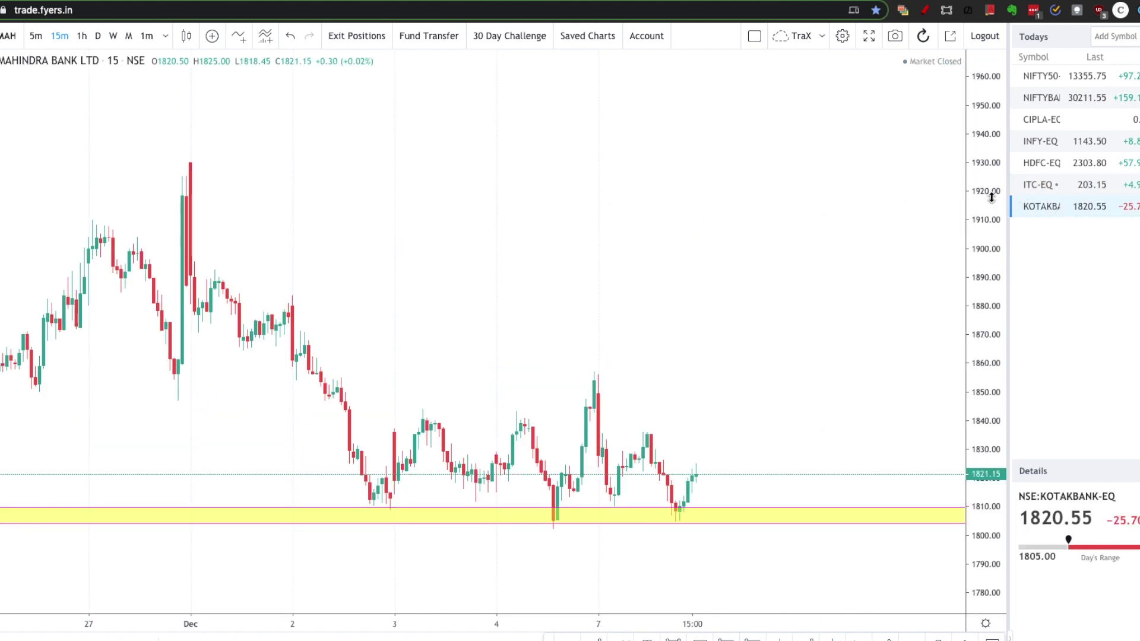
scroll(927, 326, "right", 2)
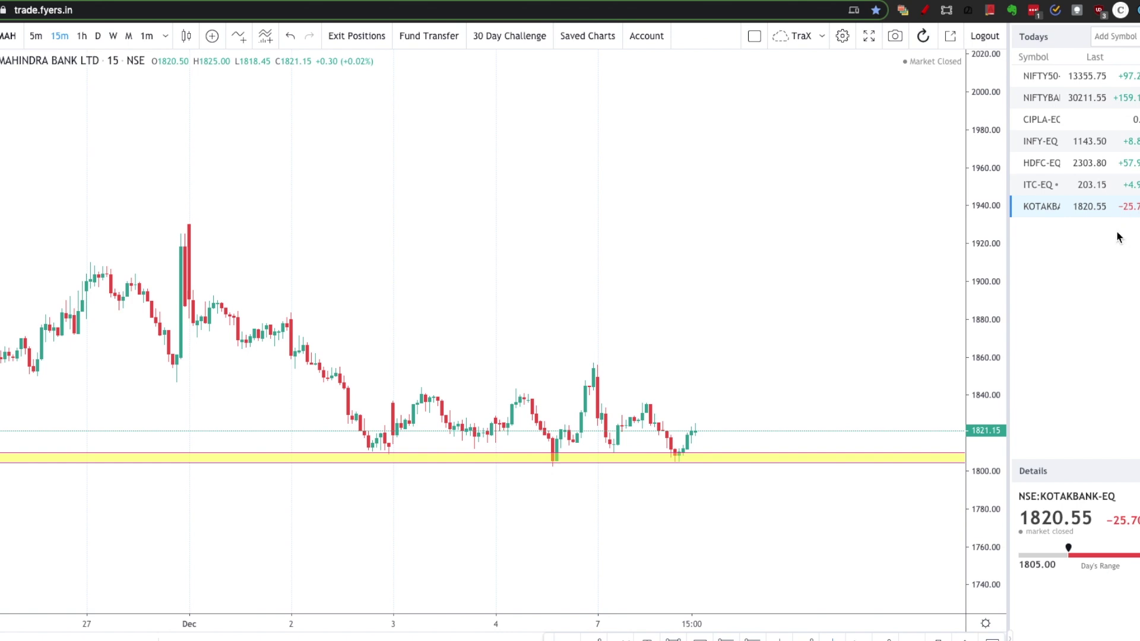
scroll(908, 333, "up", 1)
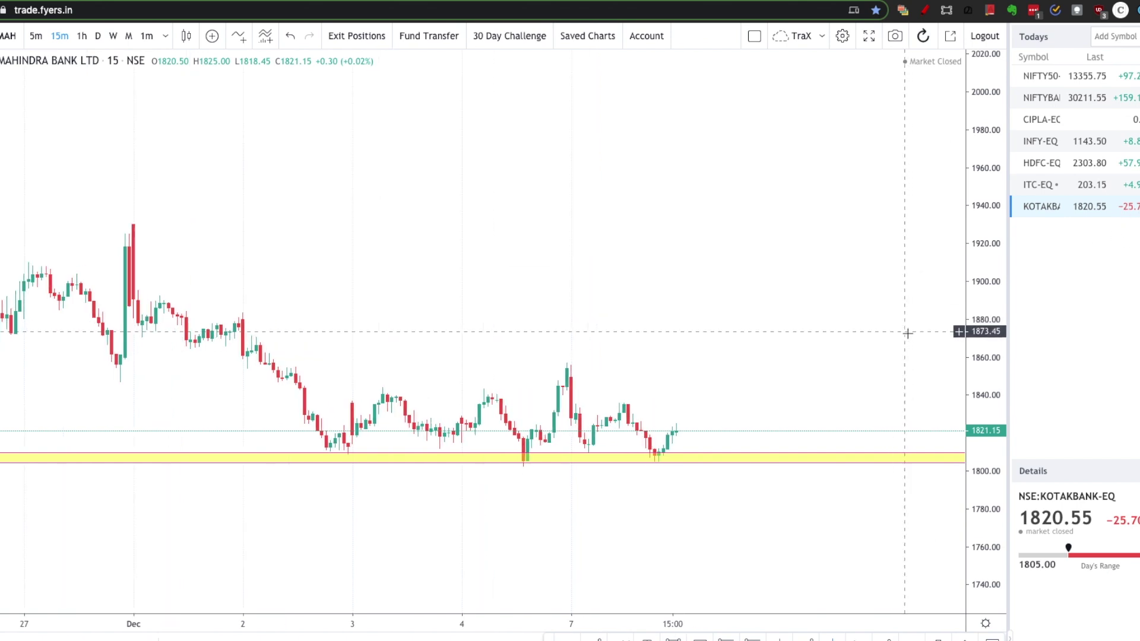